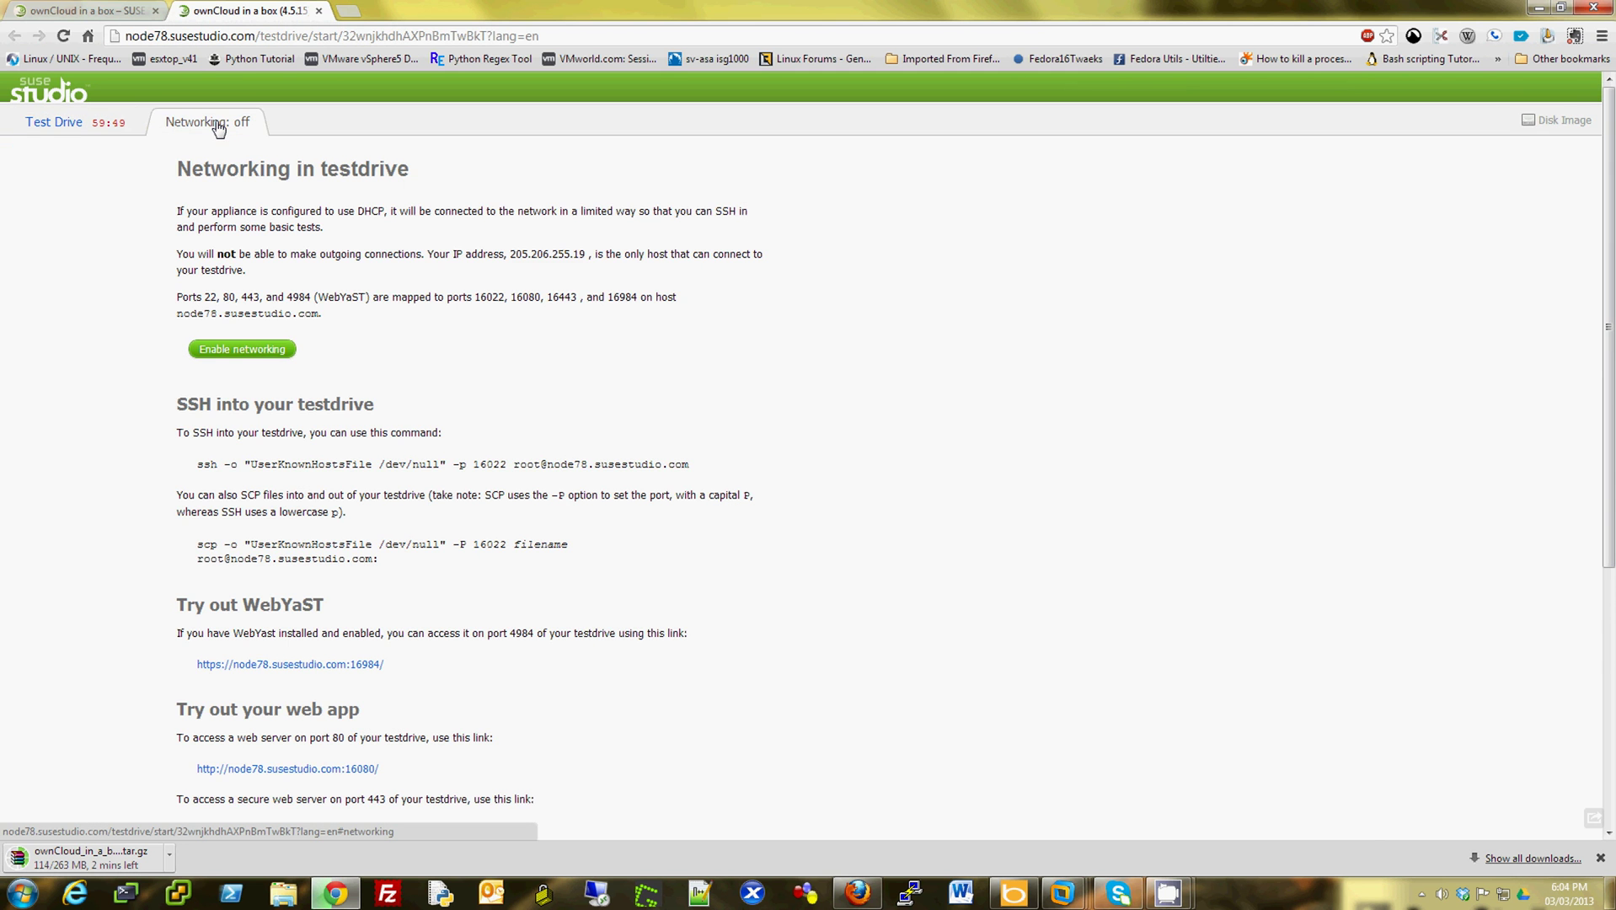
- Enable networking for the testdrive and return to its console to watch the appliance boot
left_click(242, 349)
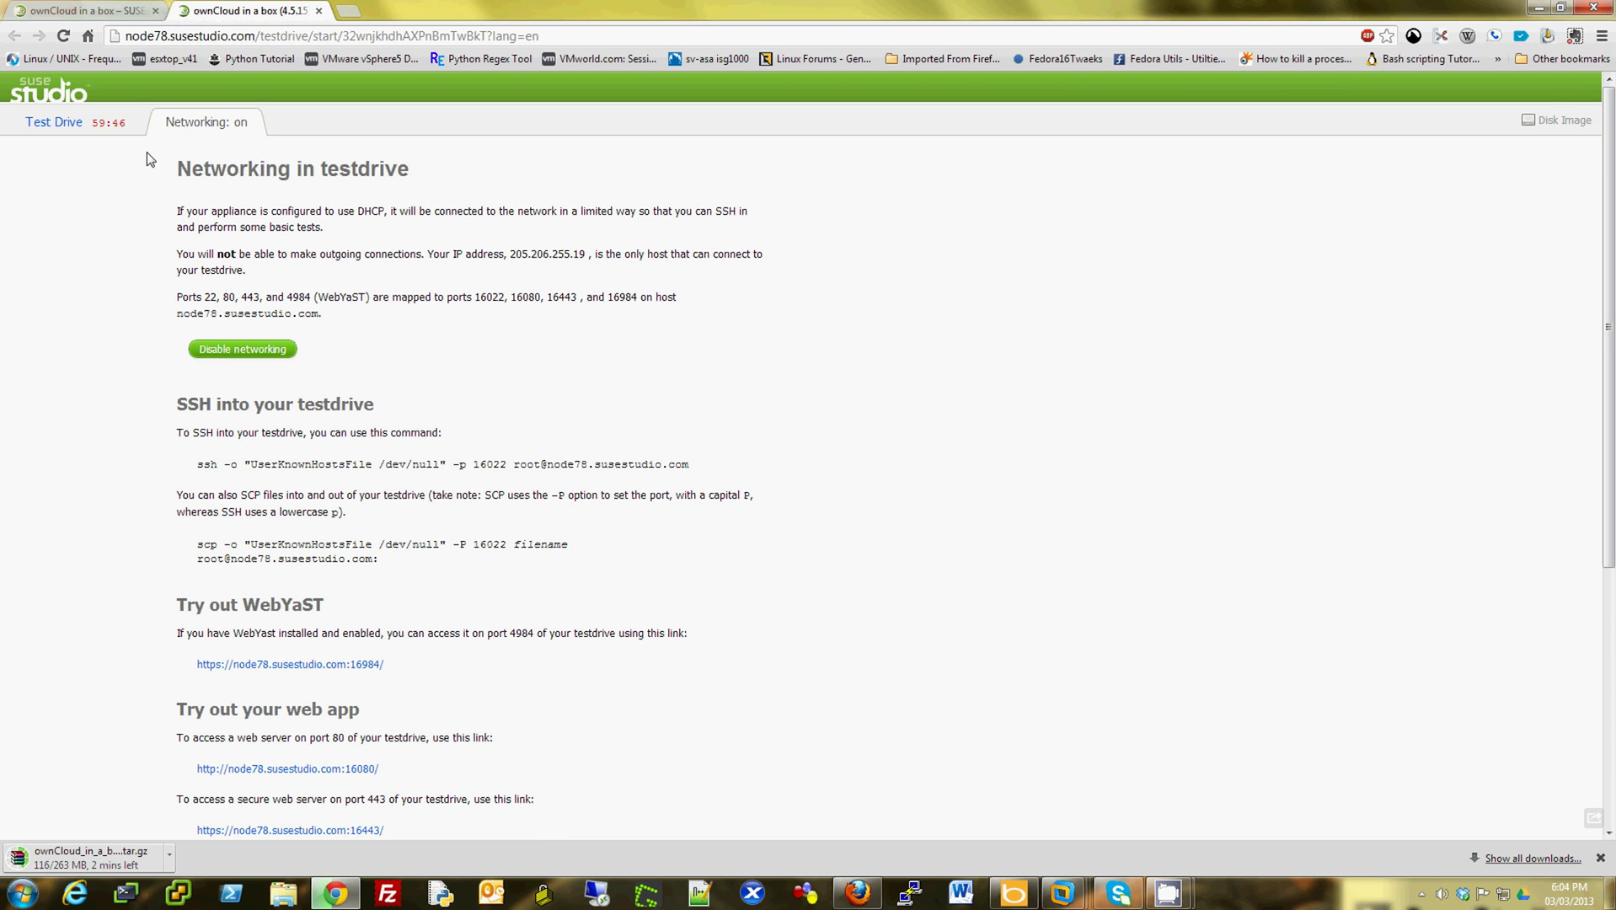
left_click(58, 122)
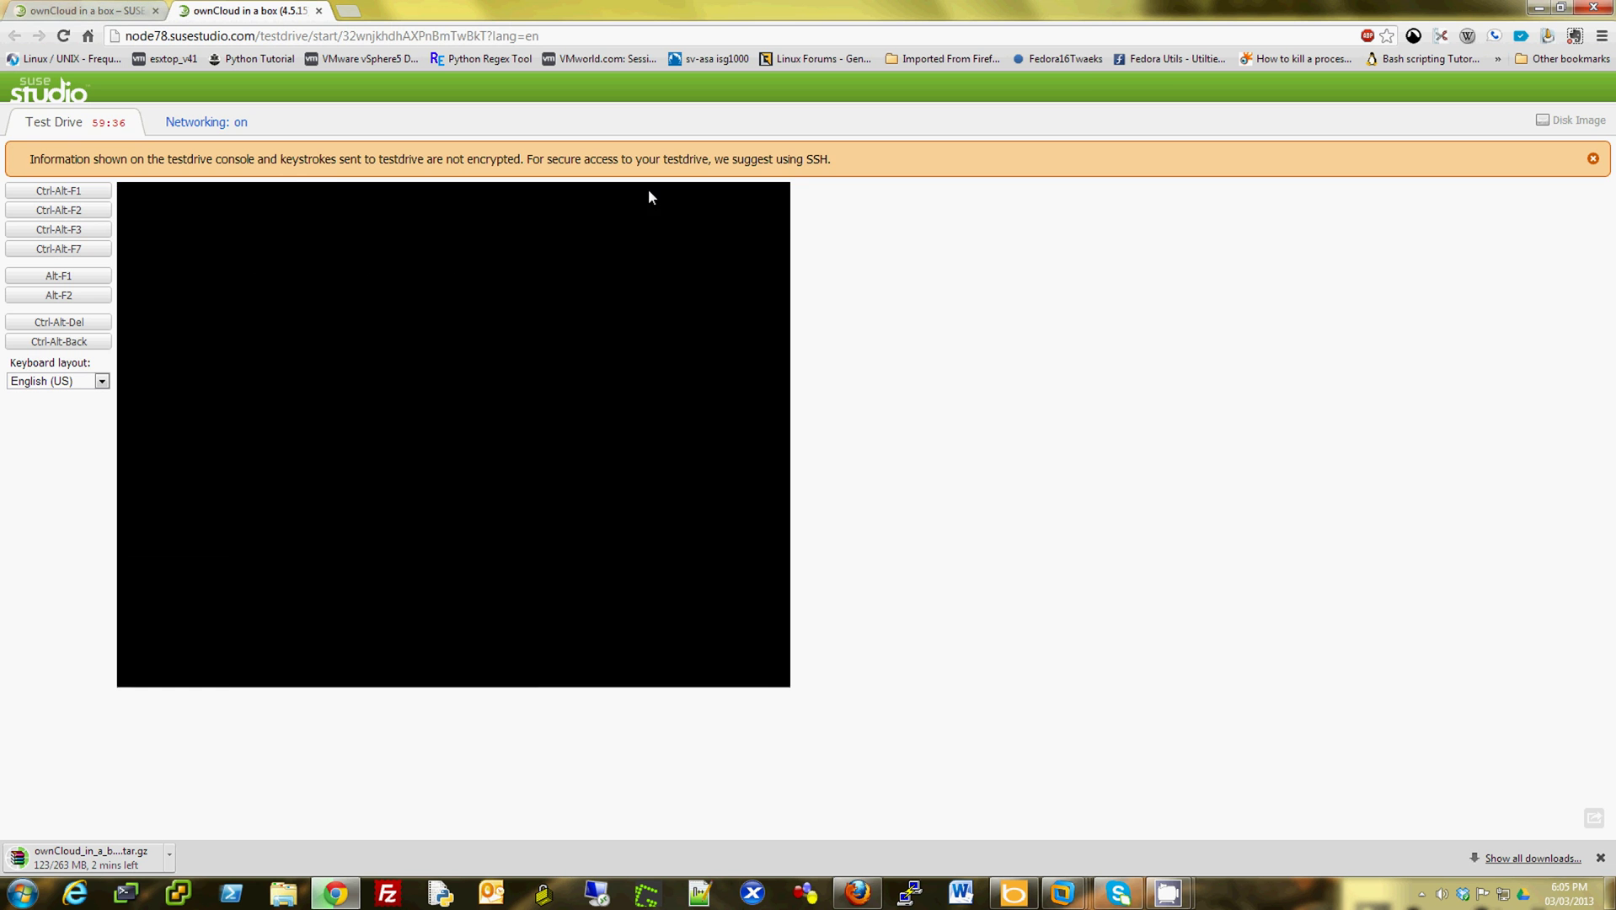
- On the appliance page, list the Virtual download formats: OVF, VMware/VirtualBox/KVM, Virtual Hard Disk, Xen
left_click(100, 14)
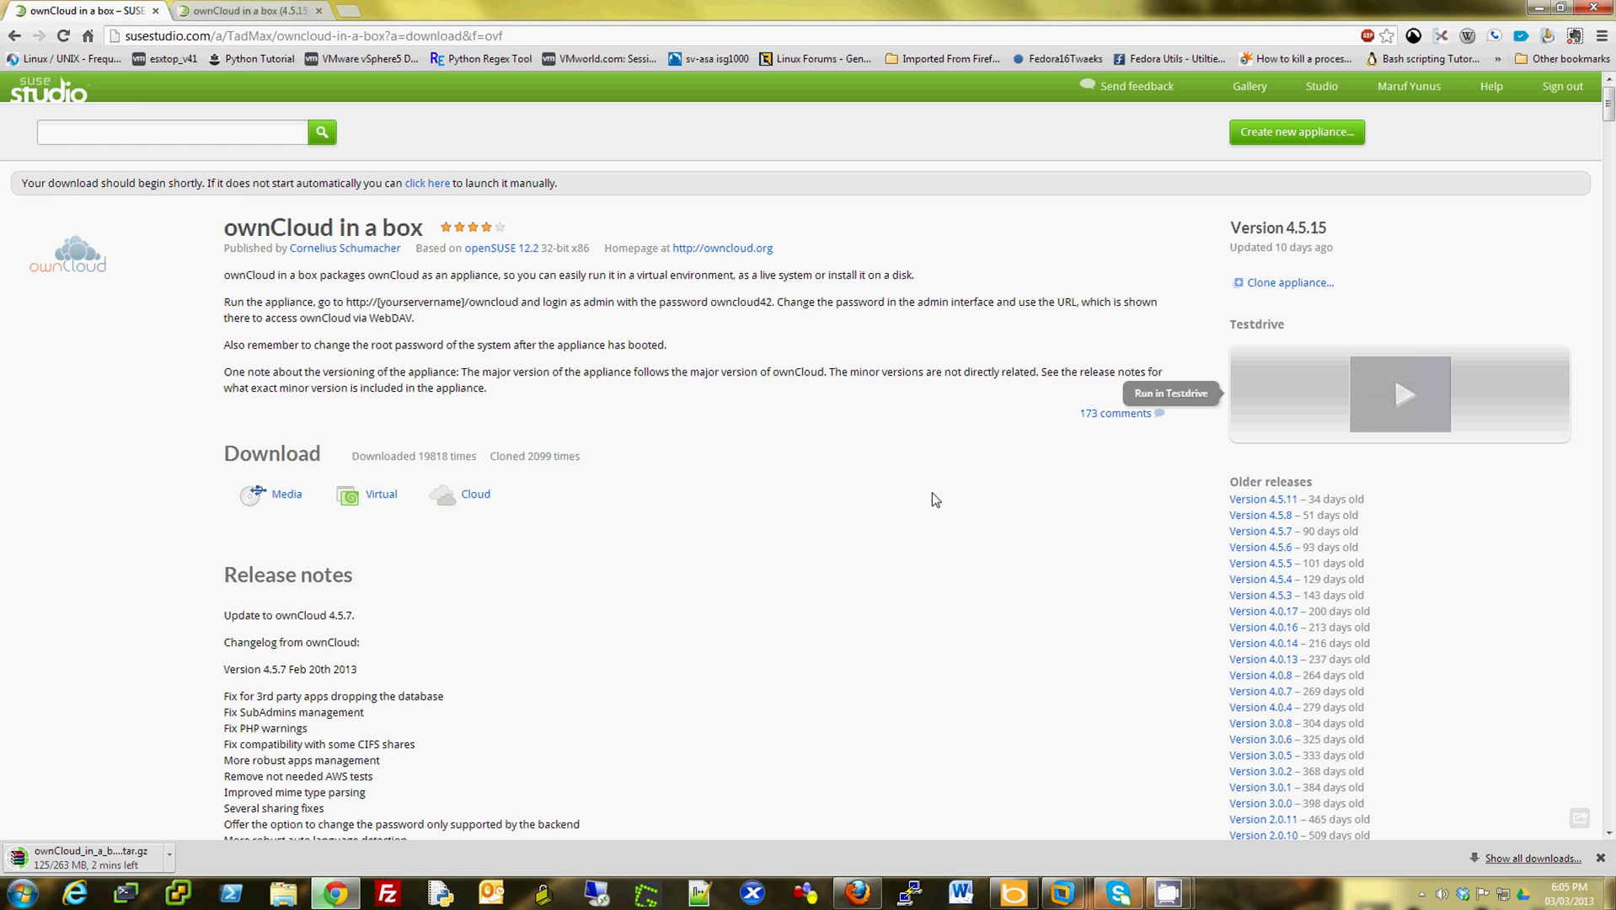
scroll(849, 472, "down", 3)
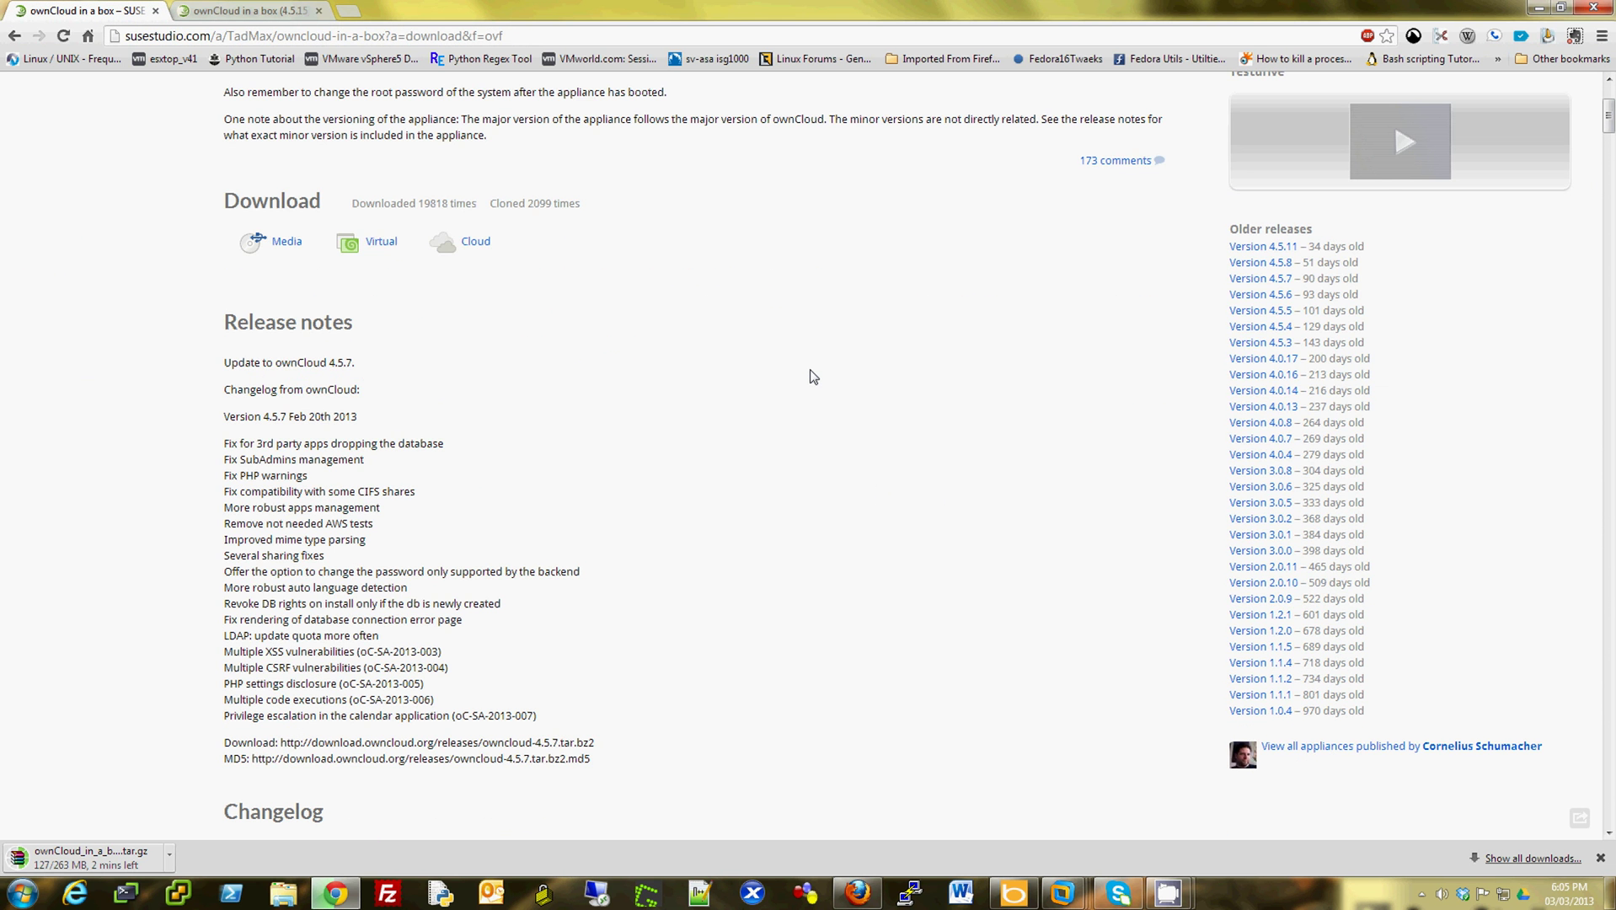
scroll(809, 385, "up", 3)
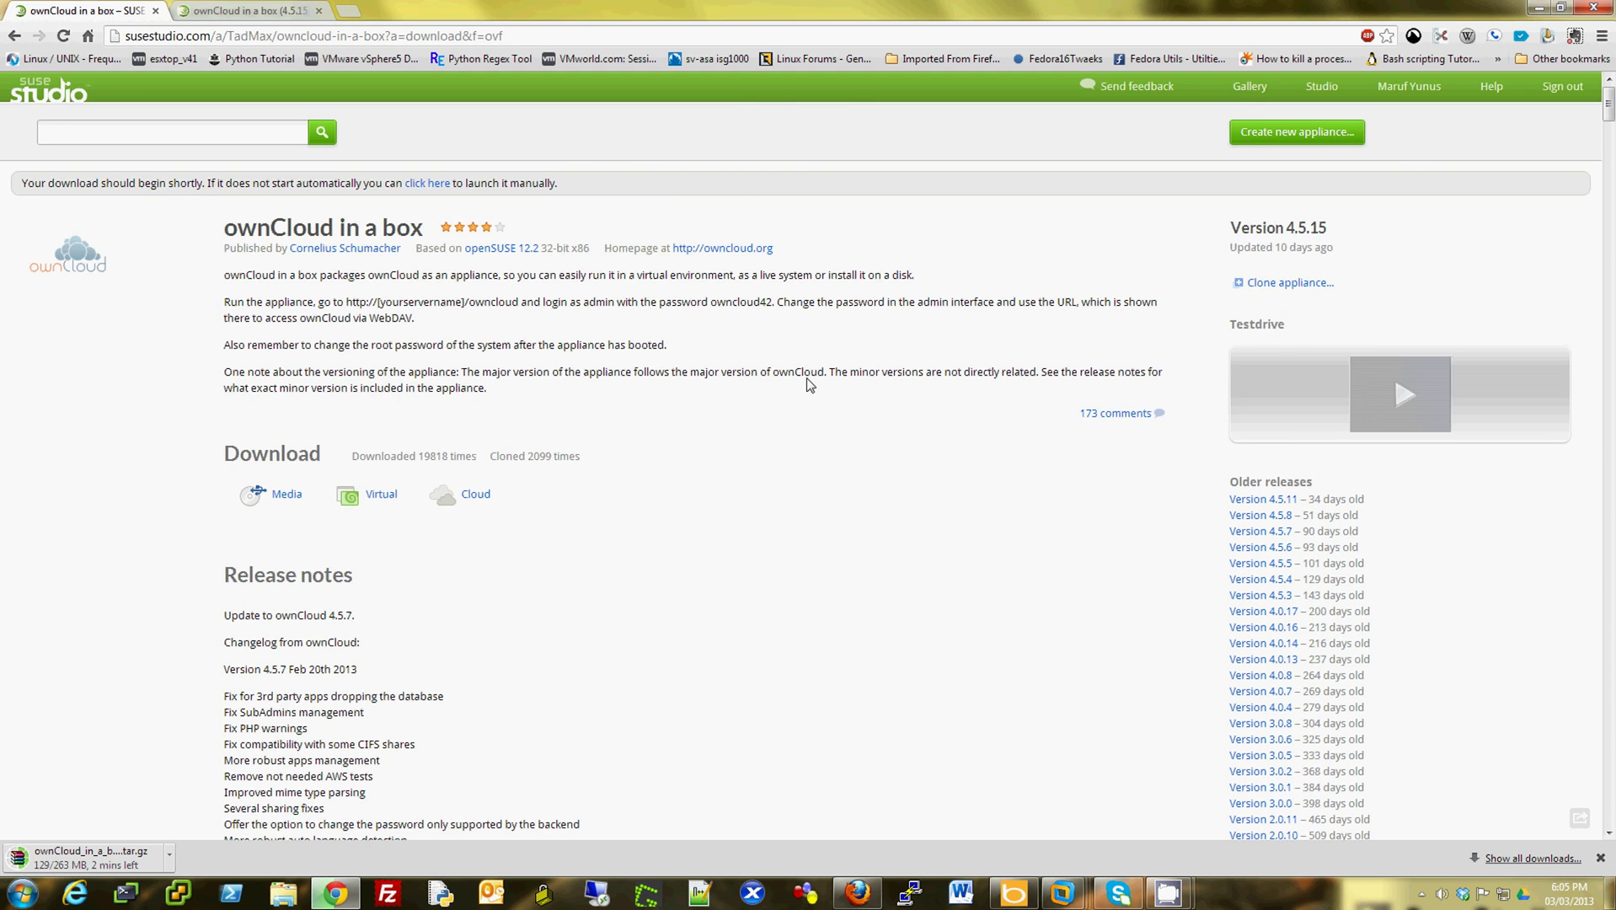
scroll(809, 385, "down", 3)
scroll(809, 385, "up", 3)
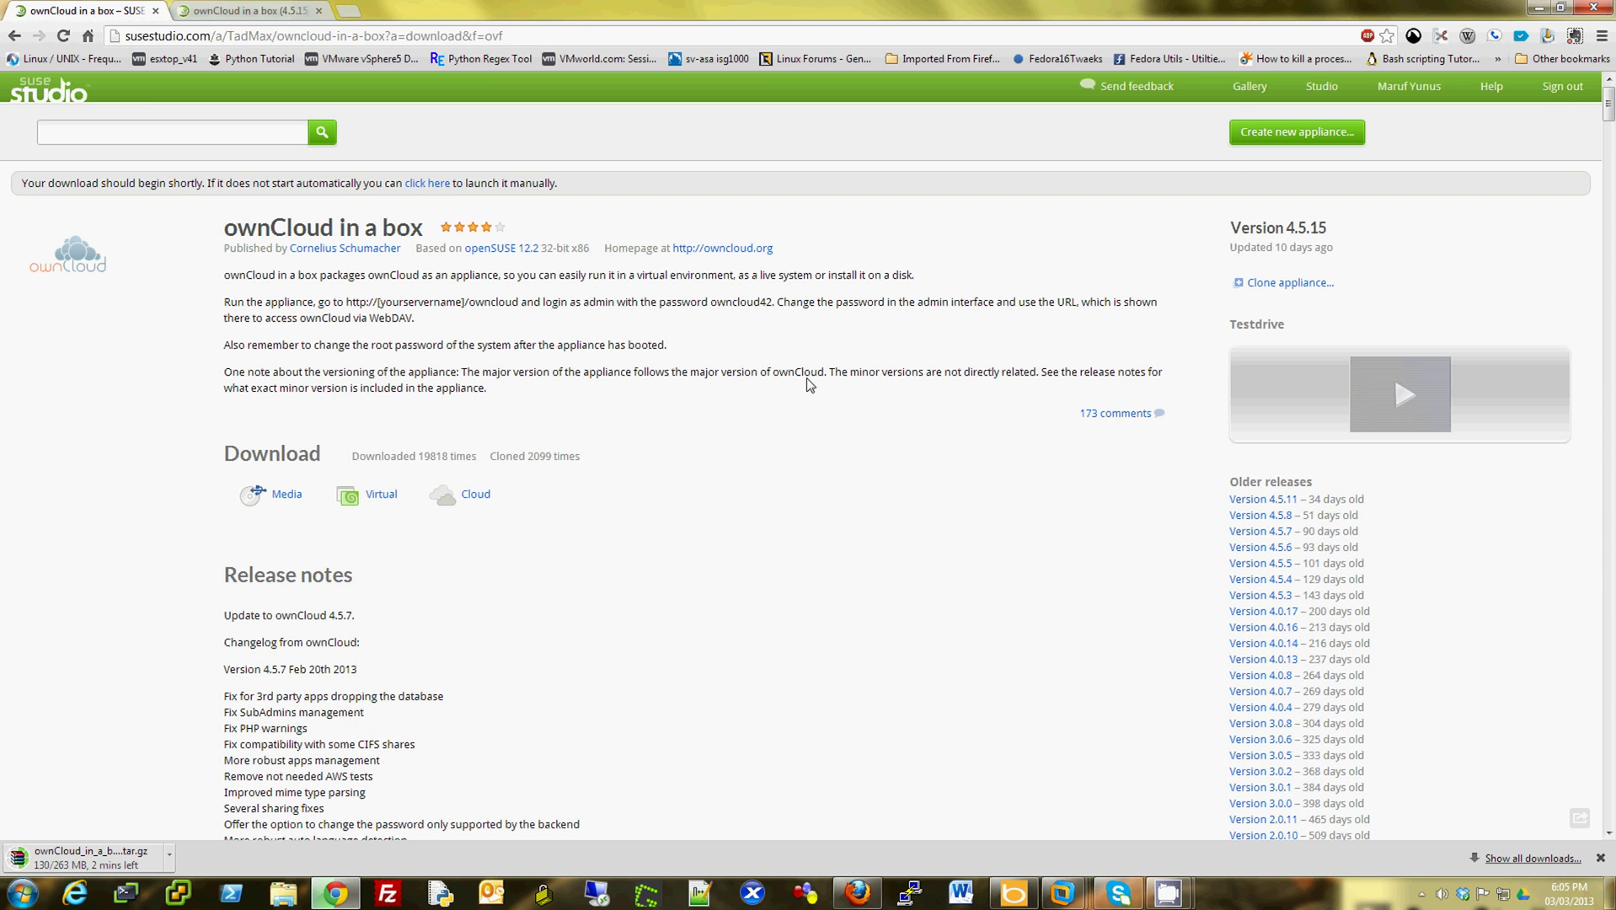
left_click(381, 497)
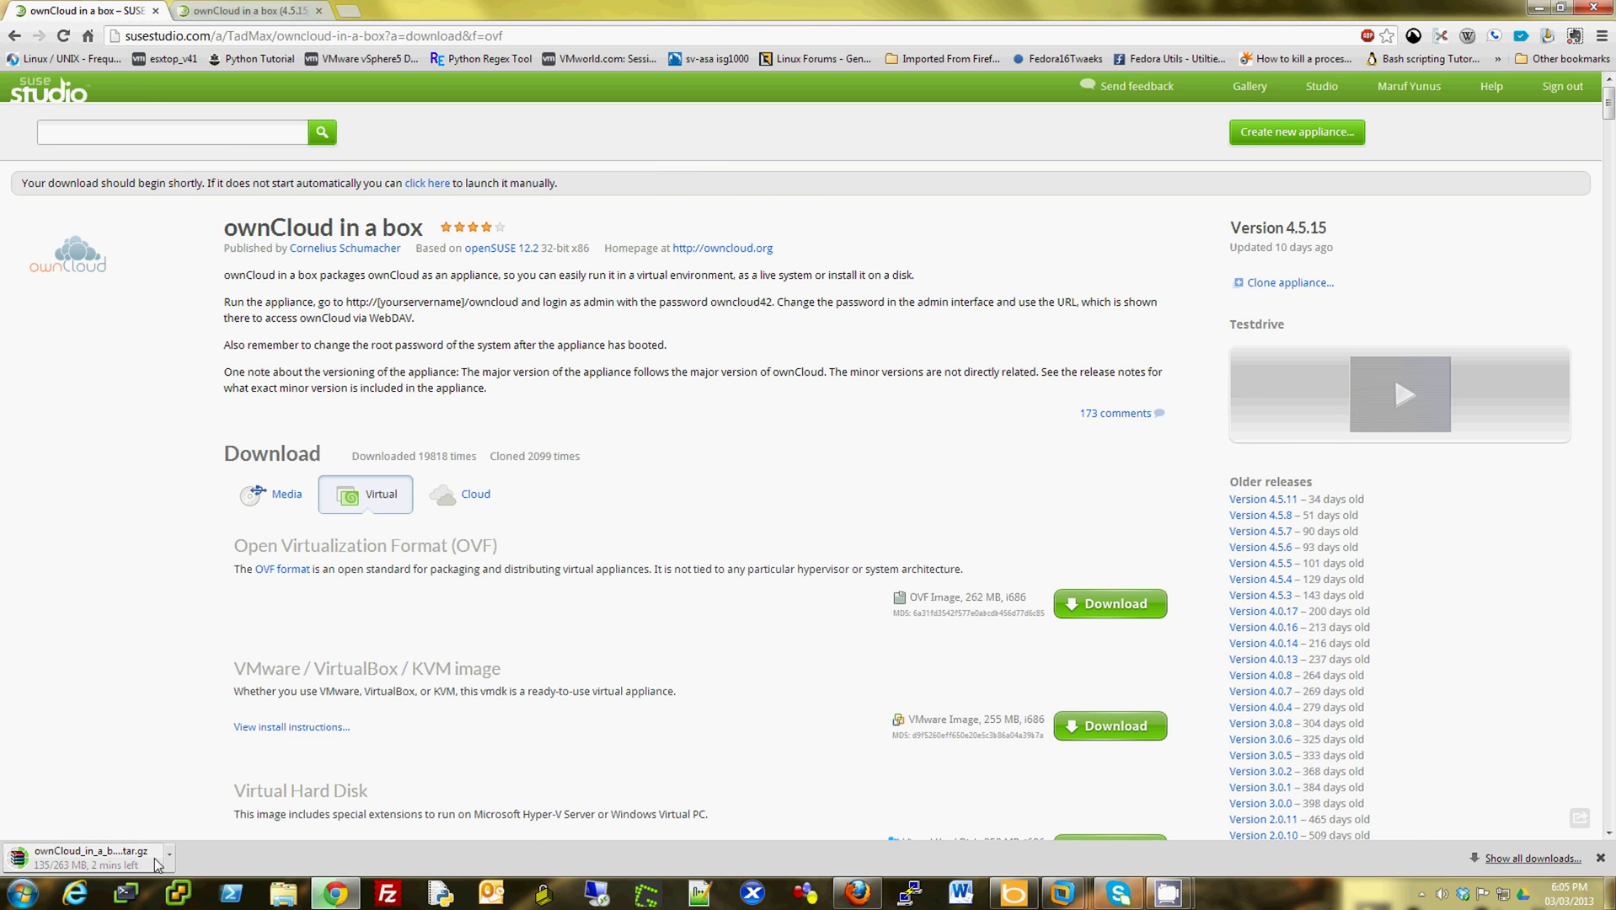
scroll(599, 669, "down", 2)
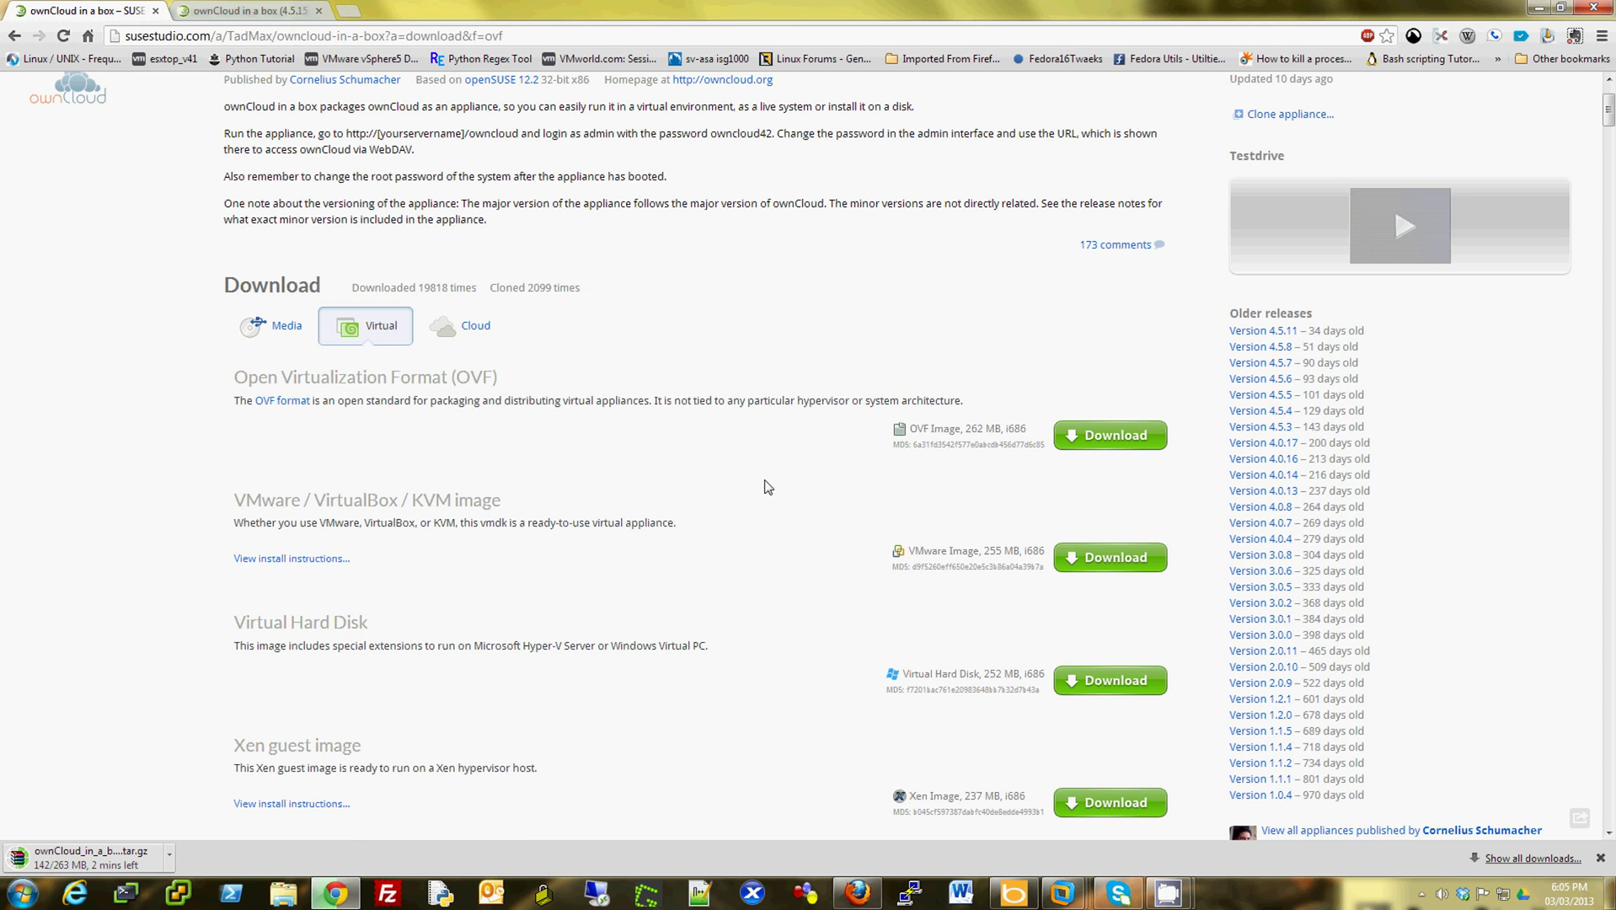
scroll(762, 485, "up", 2)
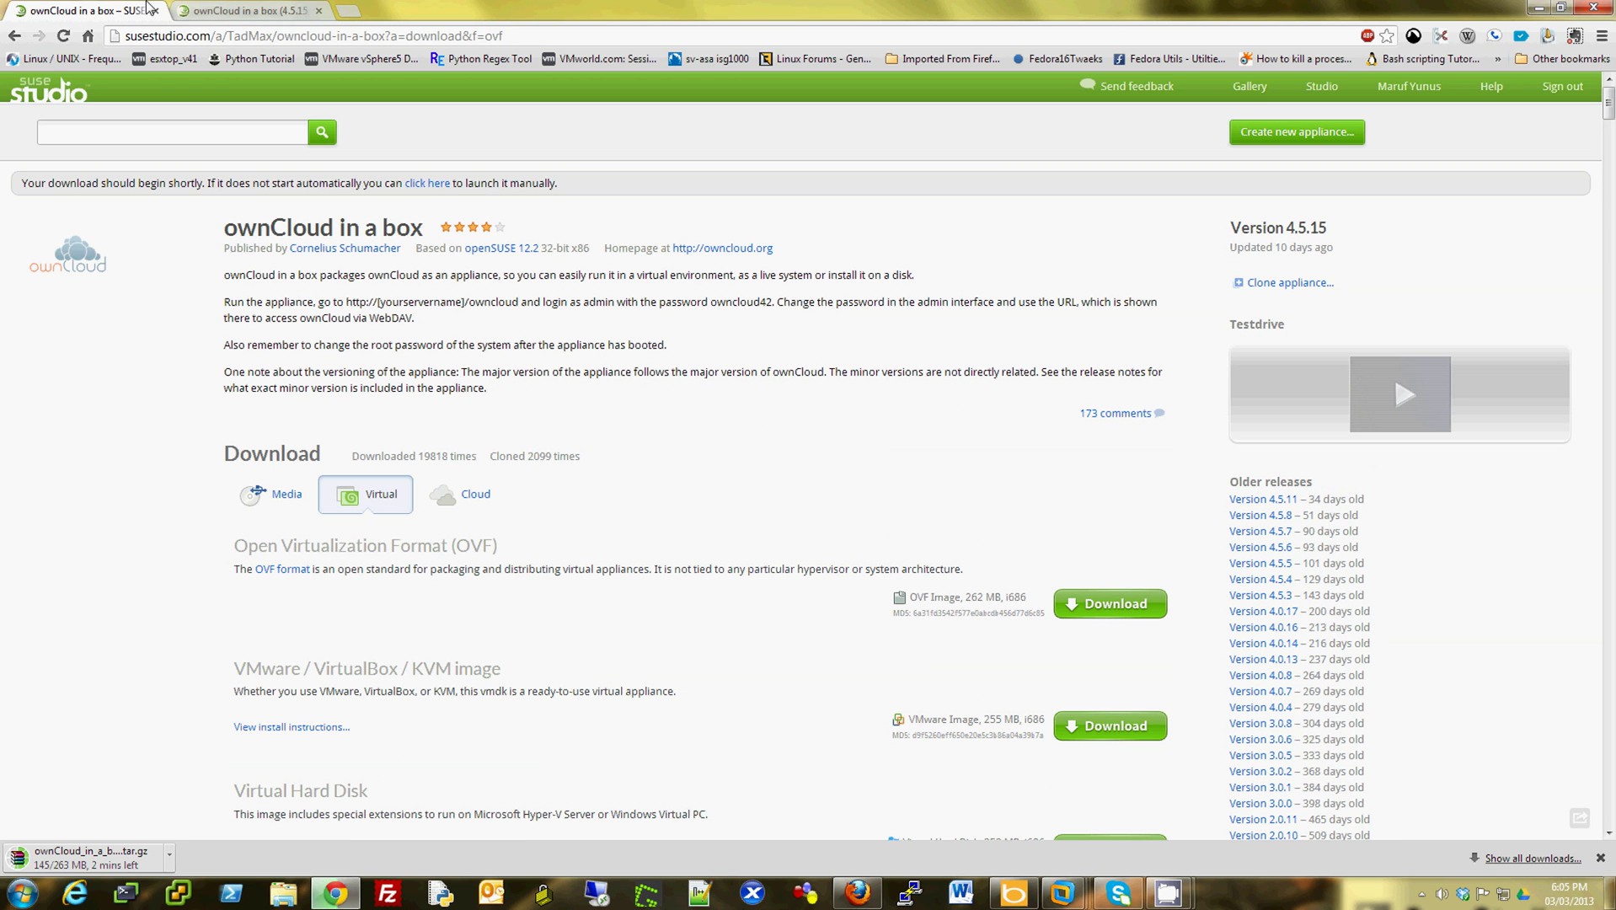
- Show the testdrive's Networking details with its web app port links
left_click(245, 10)
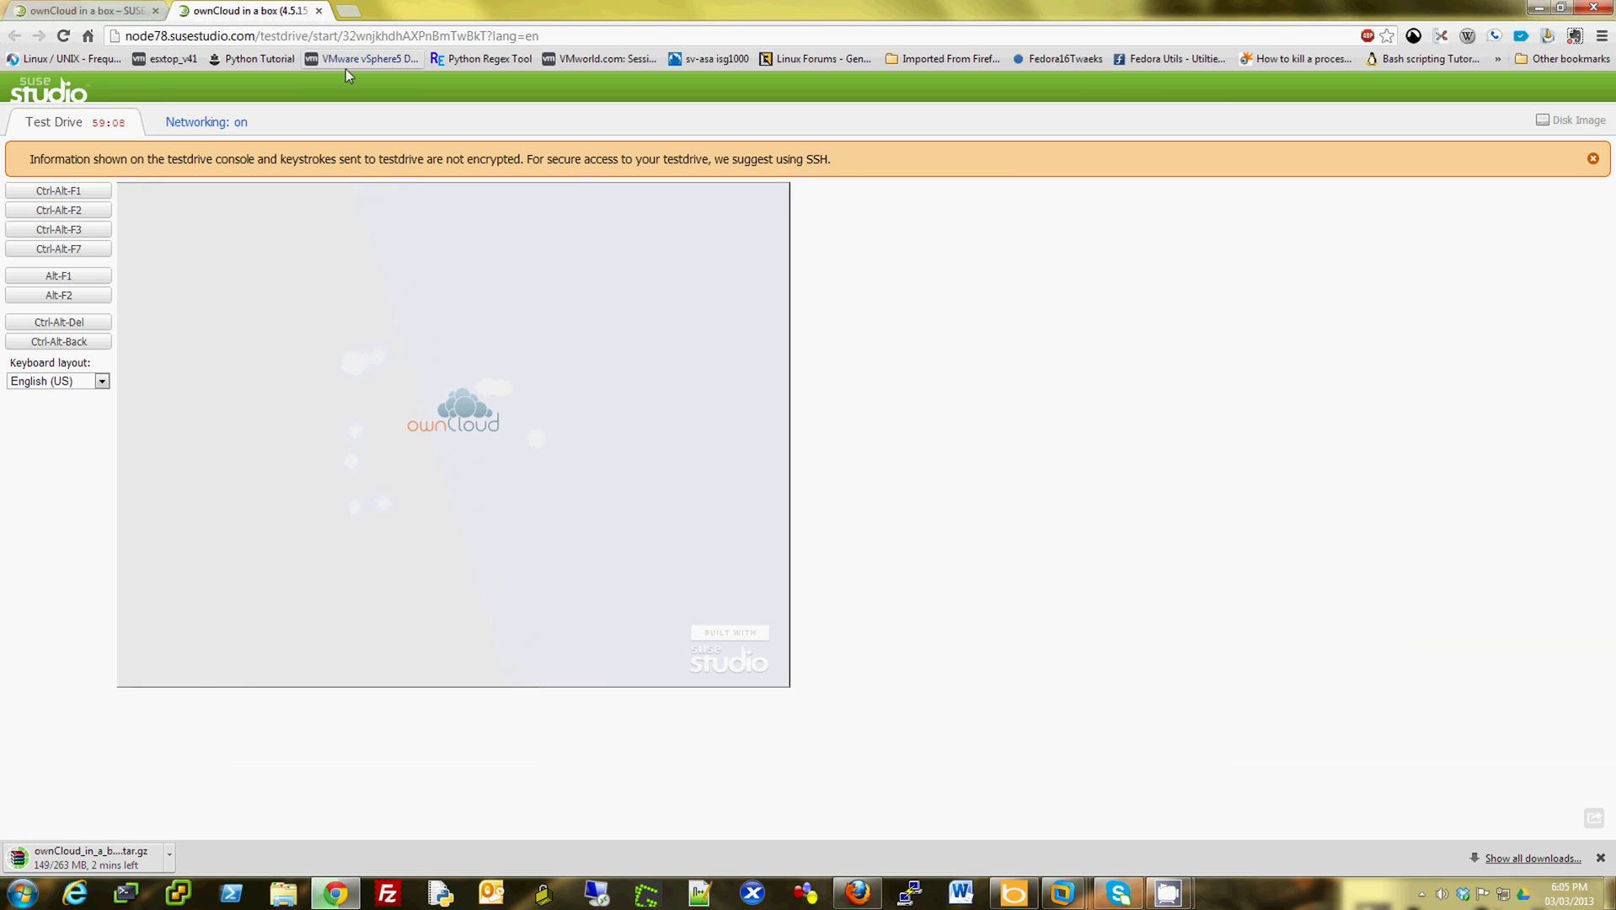
left_click(207, 124)
scroll(725, 463, "down", 4)
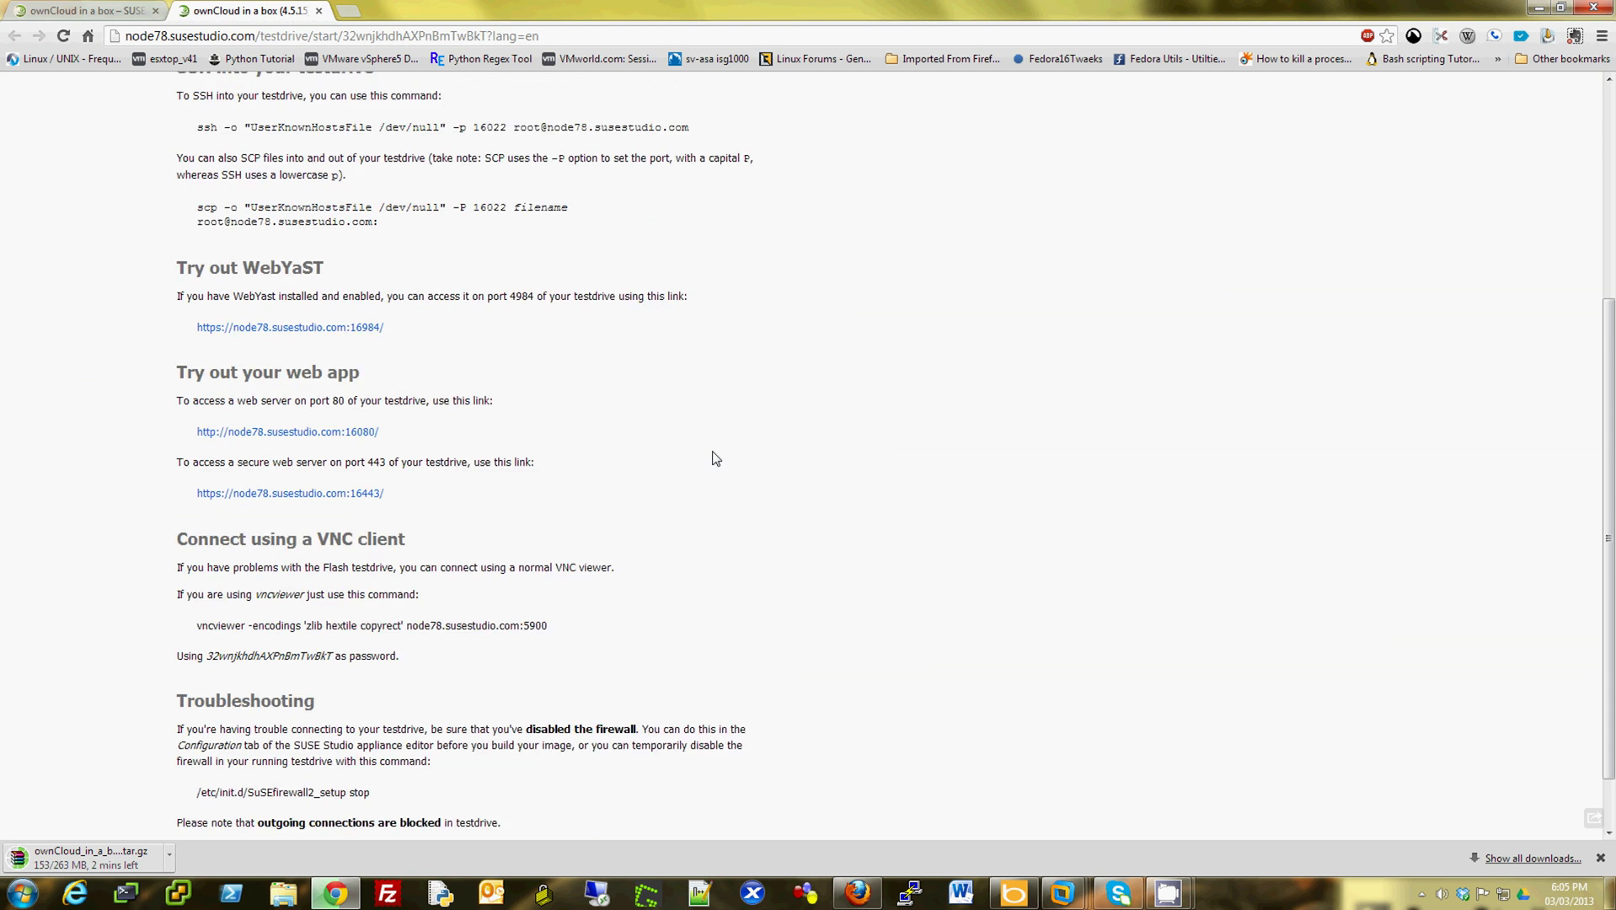
scroll(714, 460, "down", 1)
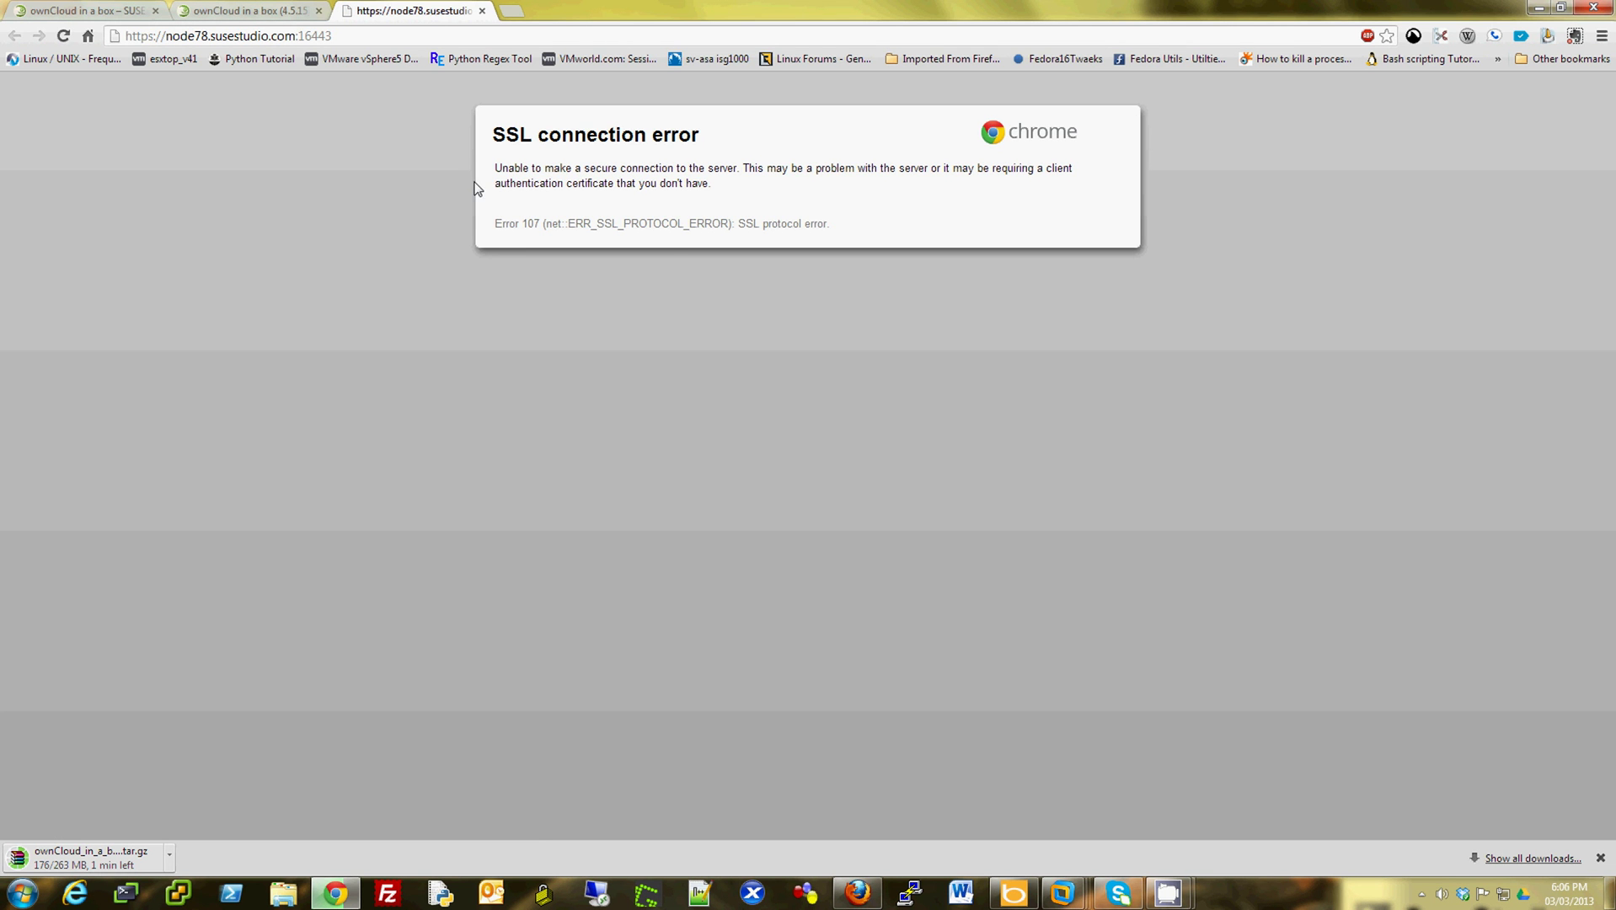
- Retry the failing port 16443 page, close its error tab, and open the port 16080 web app
right_click(498, 281)
left_click(514, 328)
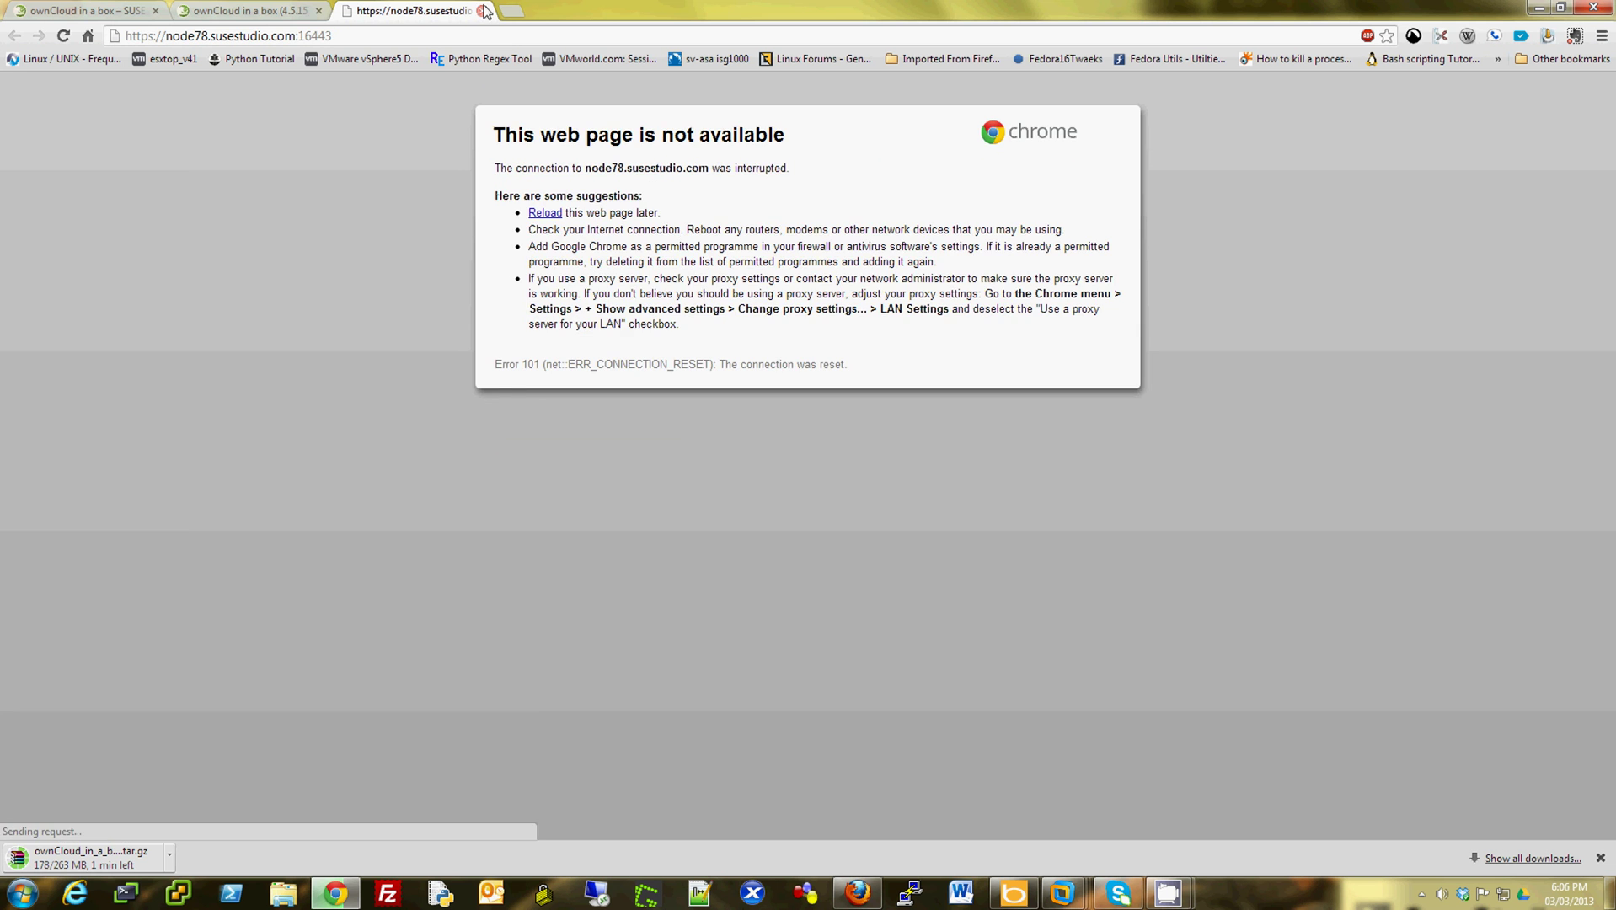
left_click(483, 11)
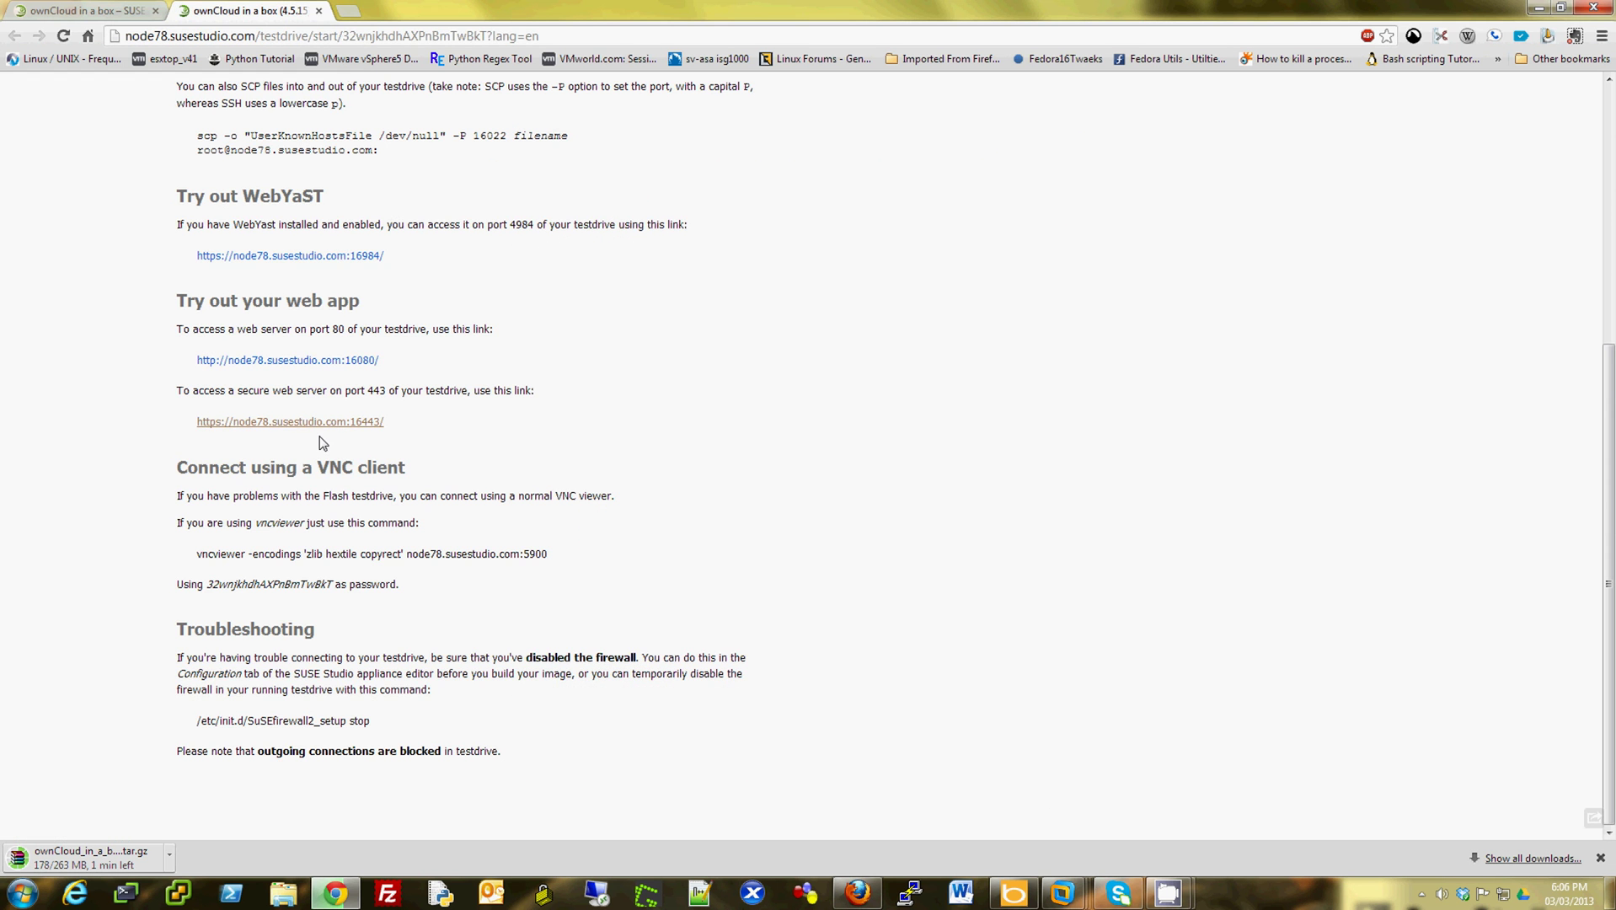
left_click(351, 360)
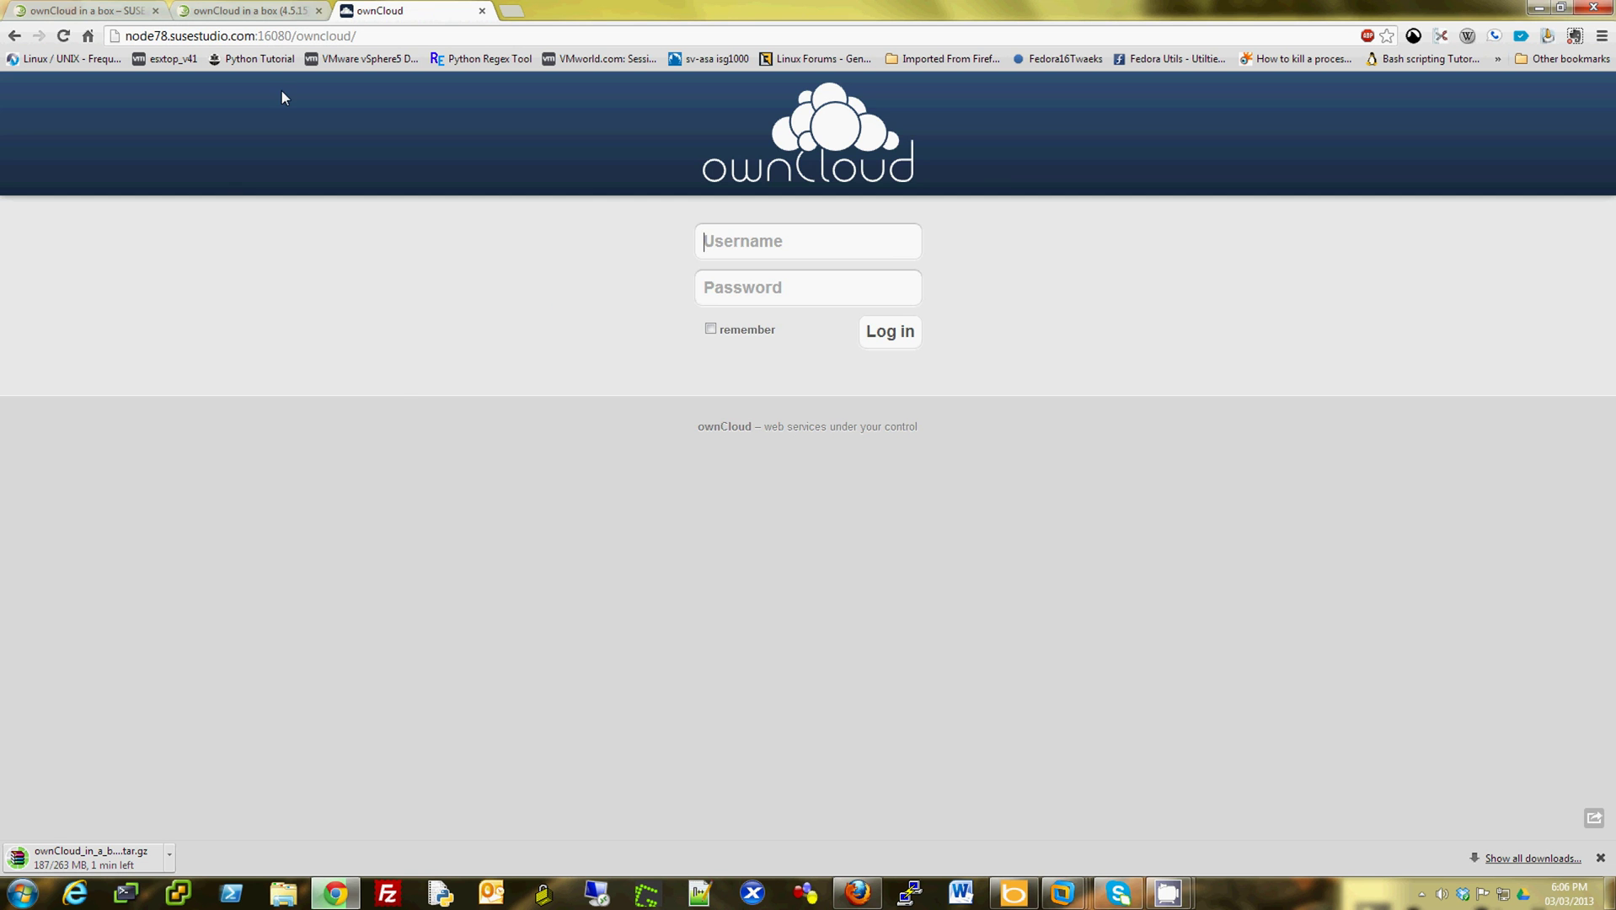
- Copy the default admin password from the appliance page's login instructions
left_click(249, 10)
left_click(93, 10)
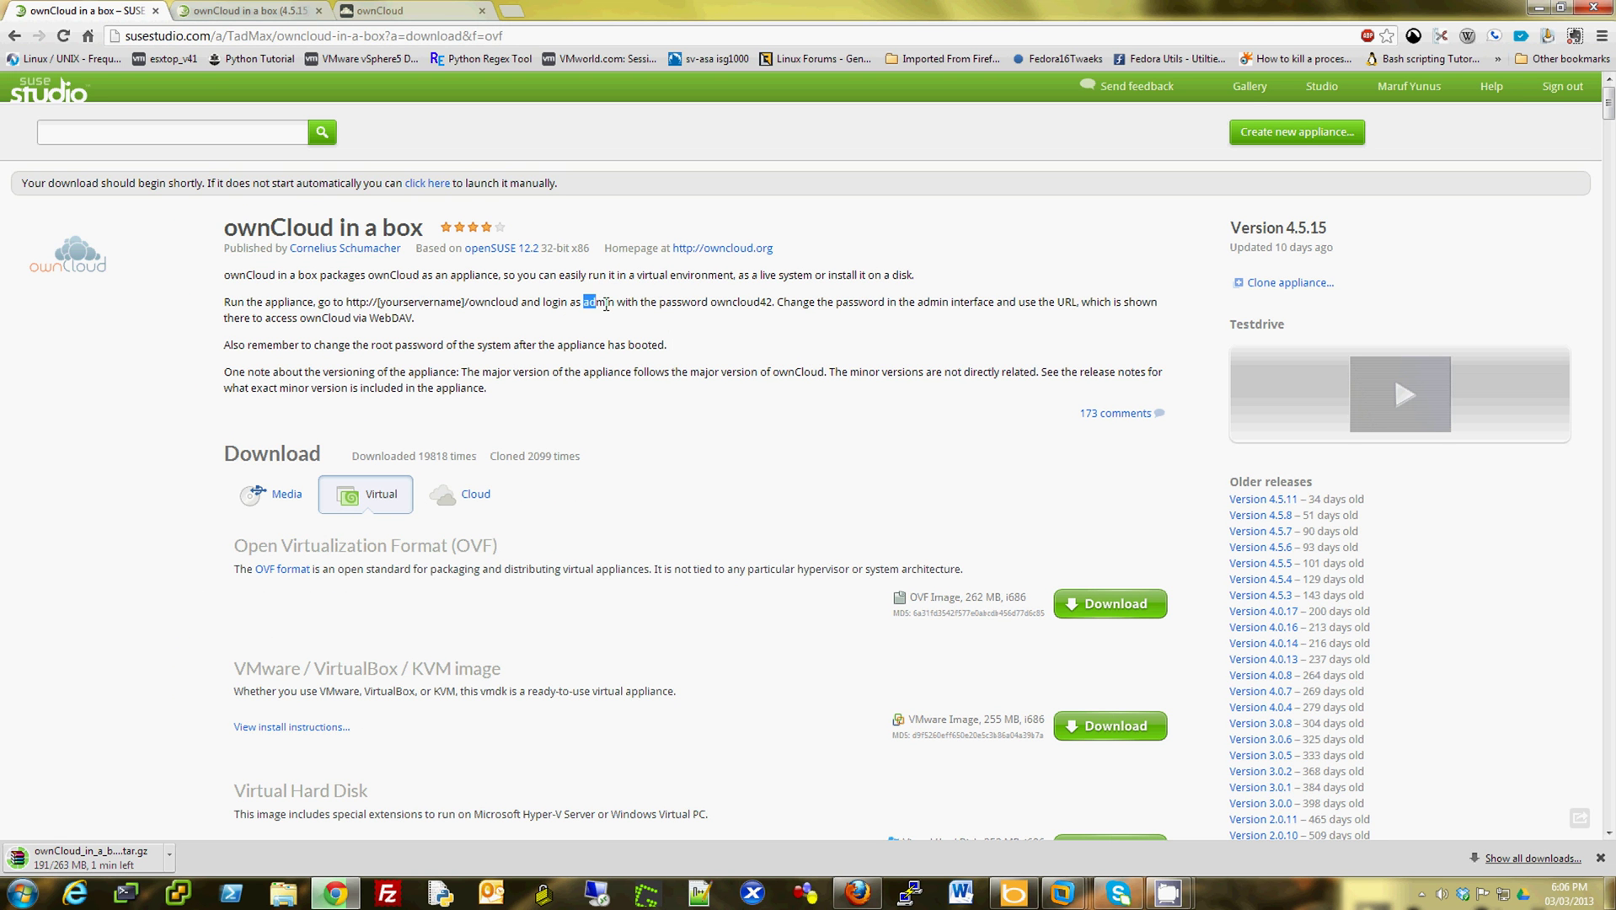
left_click_drag(582, 301, 773, 305)
right_click(756, 312)
left_click(783, 314)
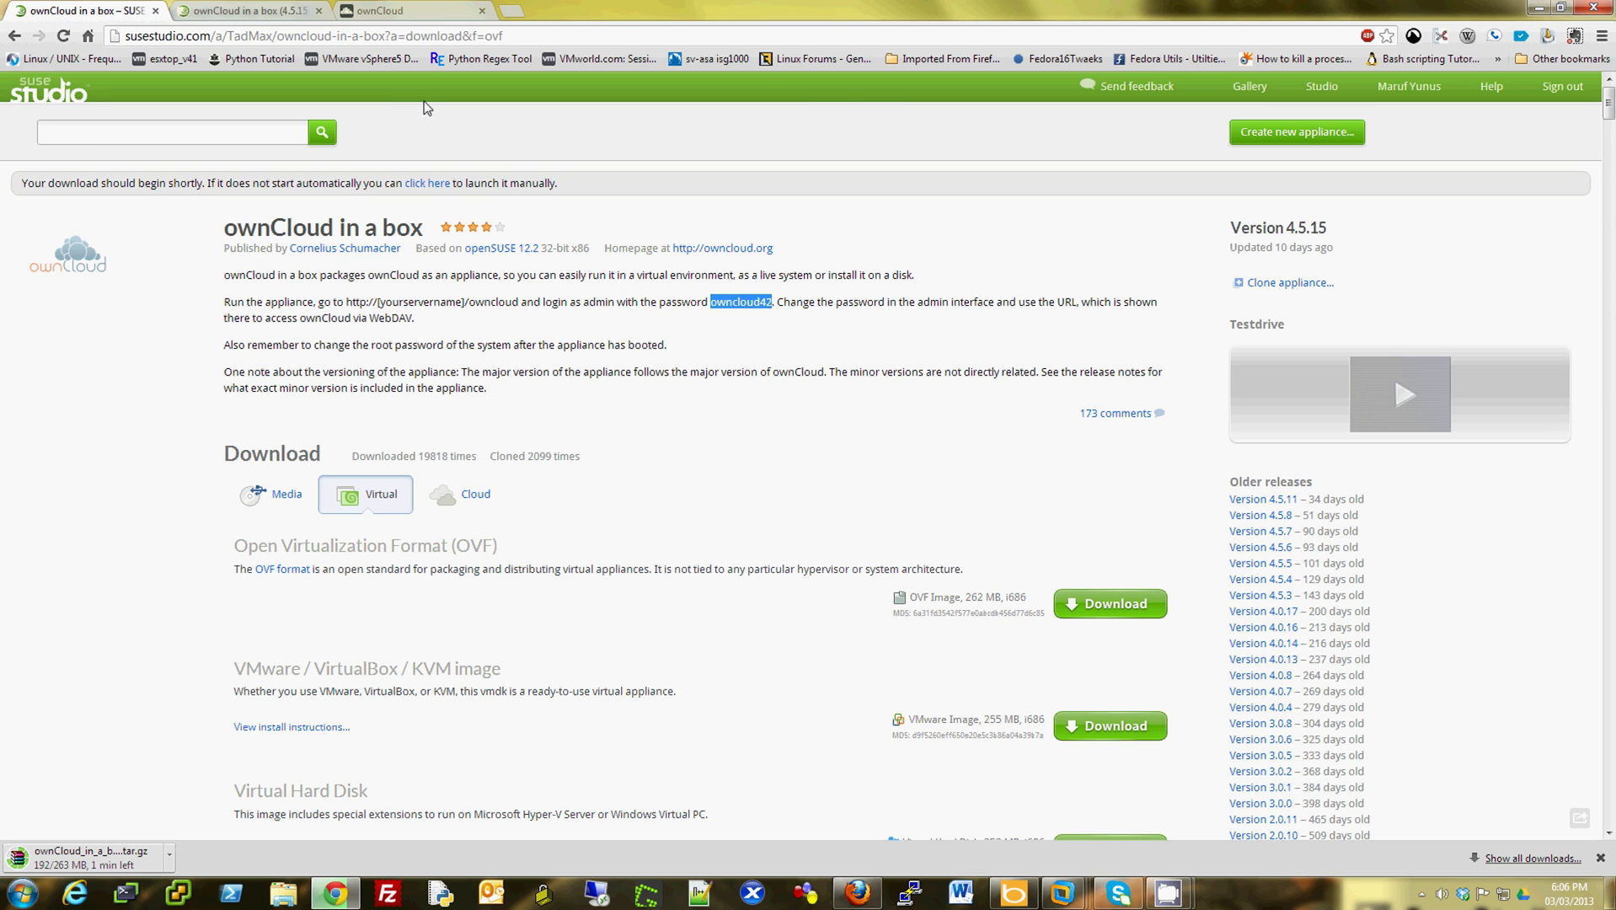
- Log into ownCloud with username 'admin' and the pasted default password
left_click(405, 10)
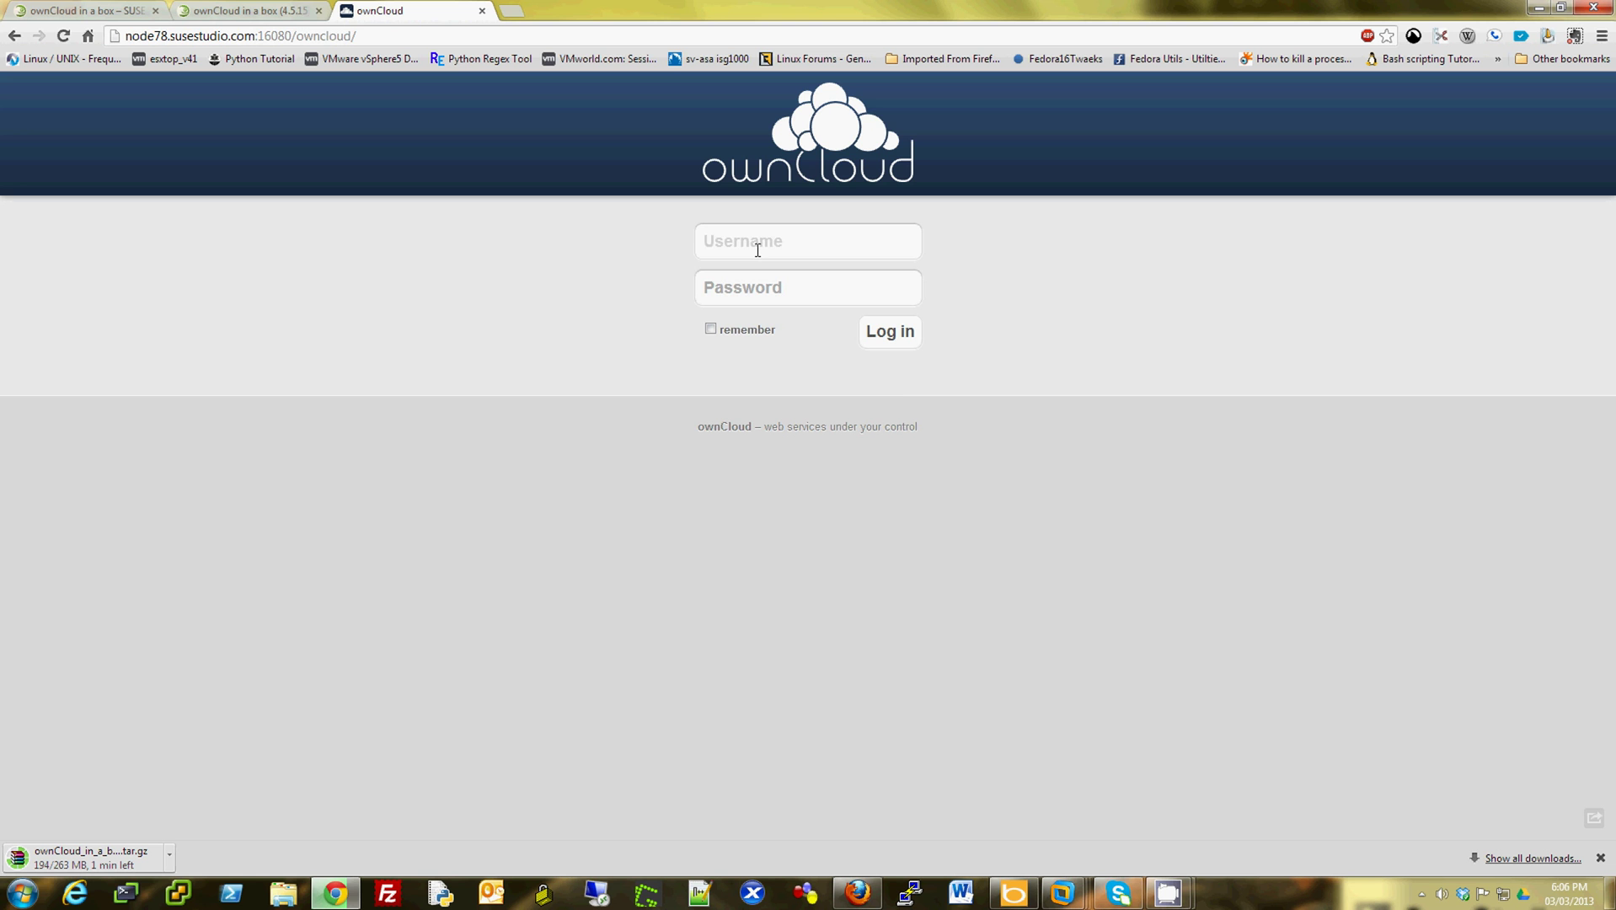
type("admin")
key("Tab")
key("ctrl+v")
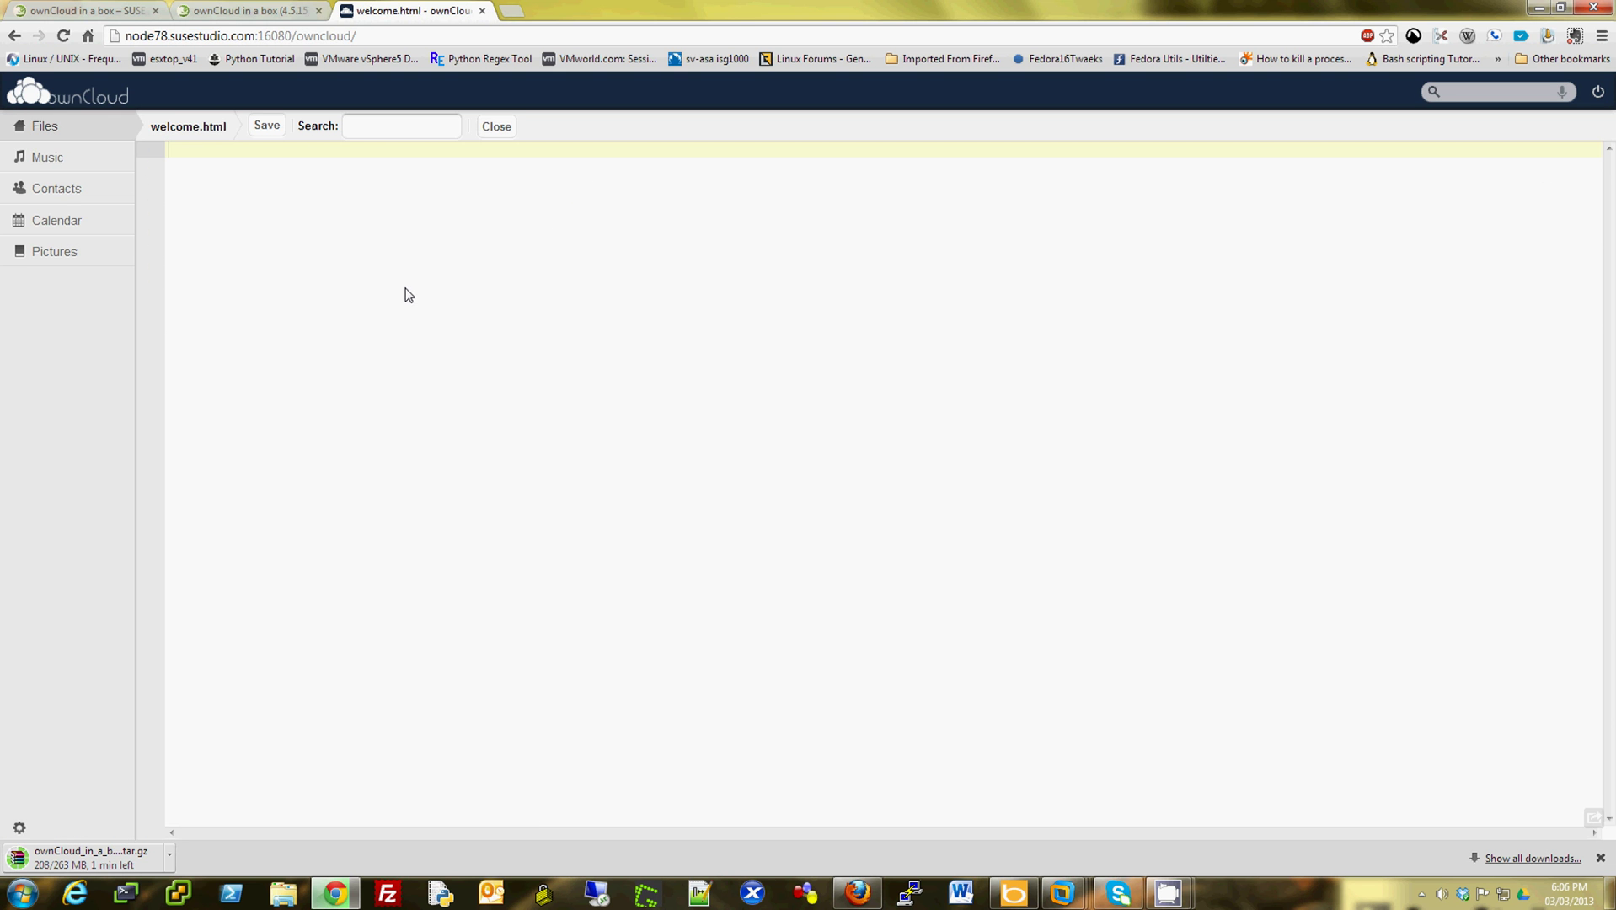
- Edit welcome.html by adding 'eee' on line 3 and 'ee' on line 2, then save it
left_click(725, 318)
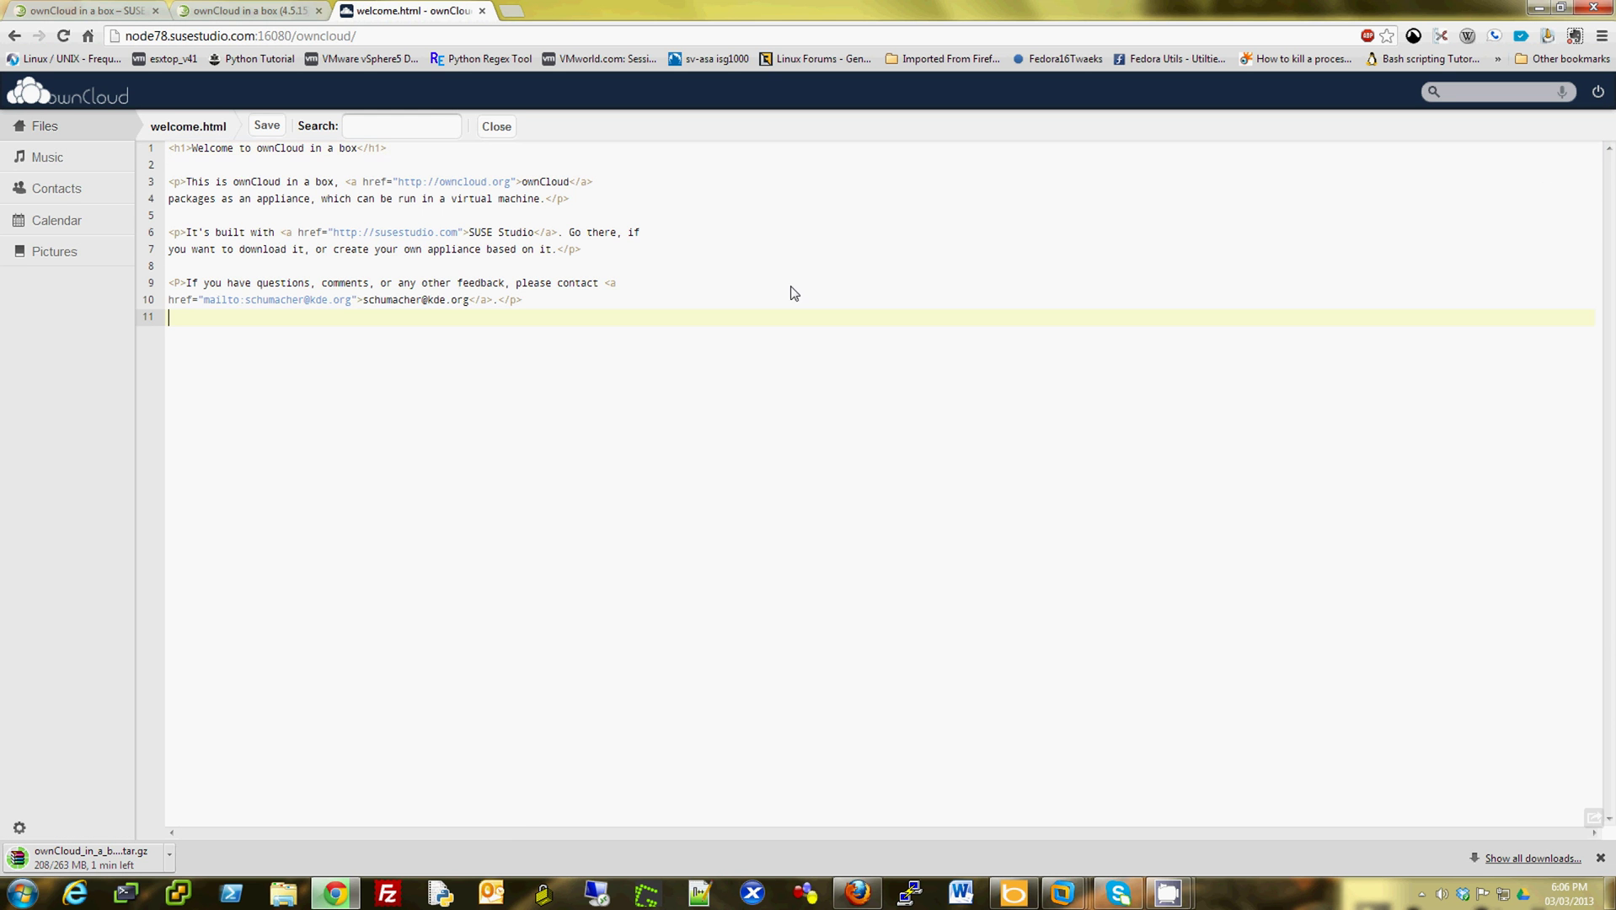
left_click(275, 232)
left_click(271, 182)
type("eee")
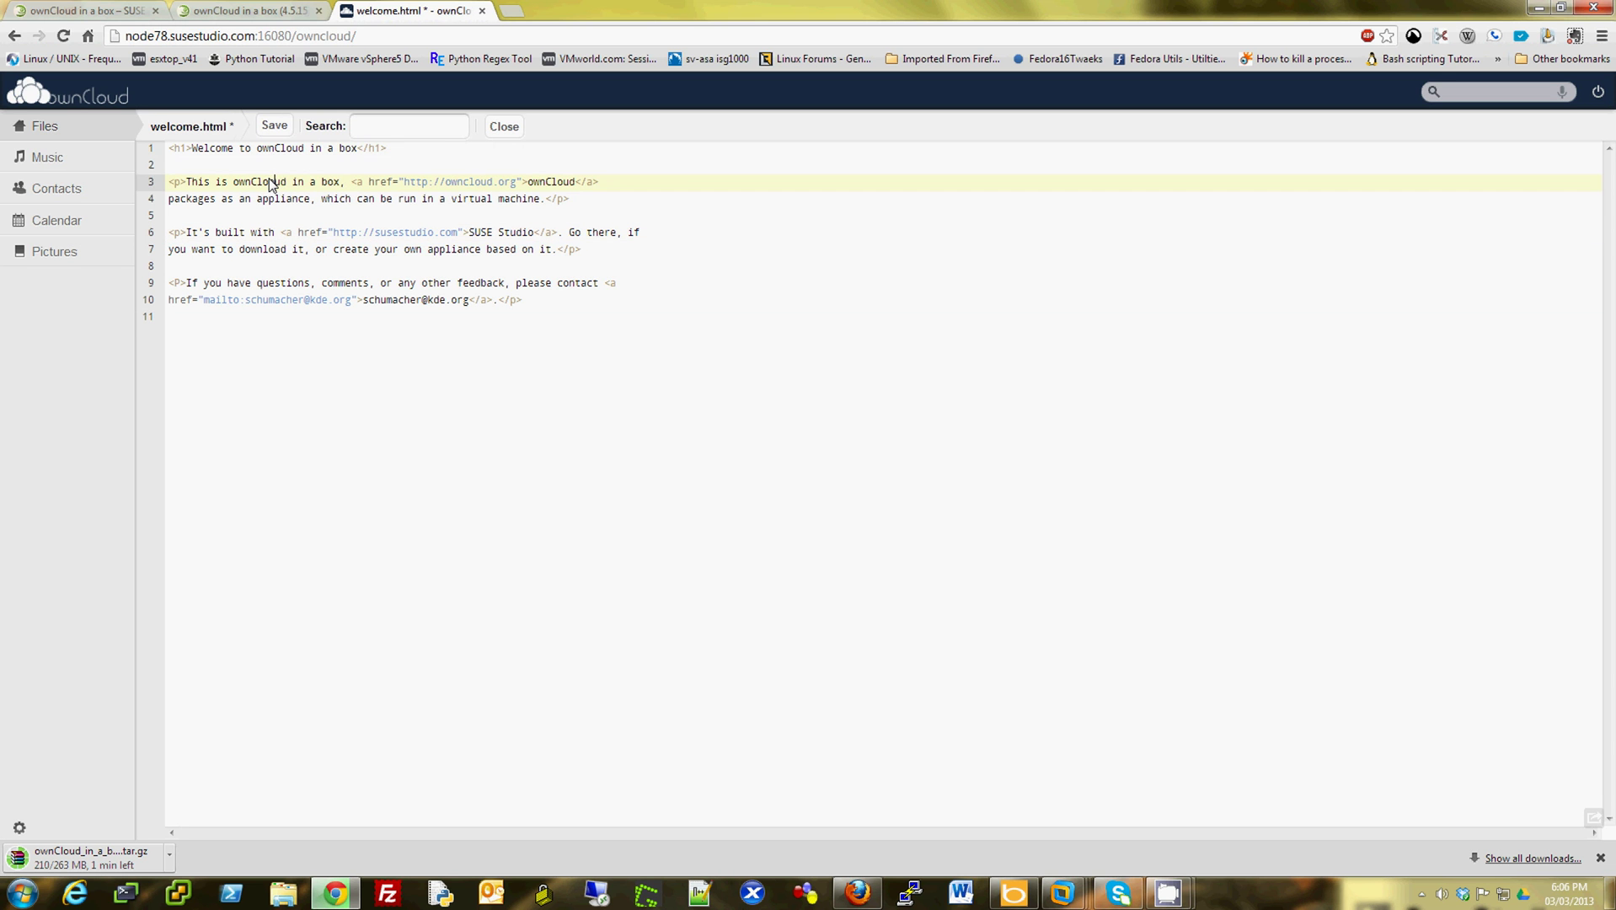
left_click(289, 169)
type("ee")
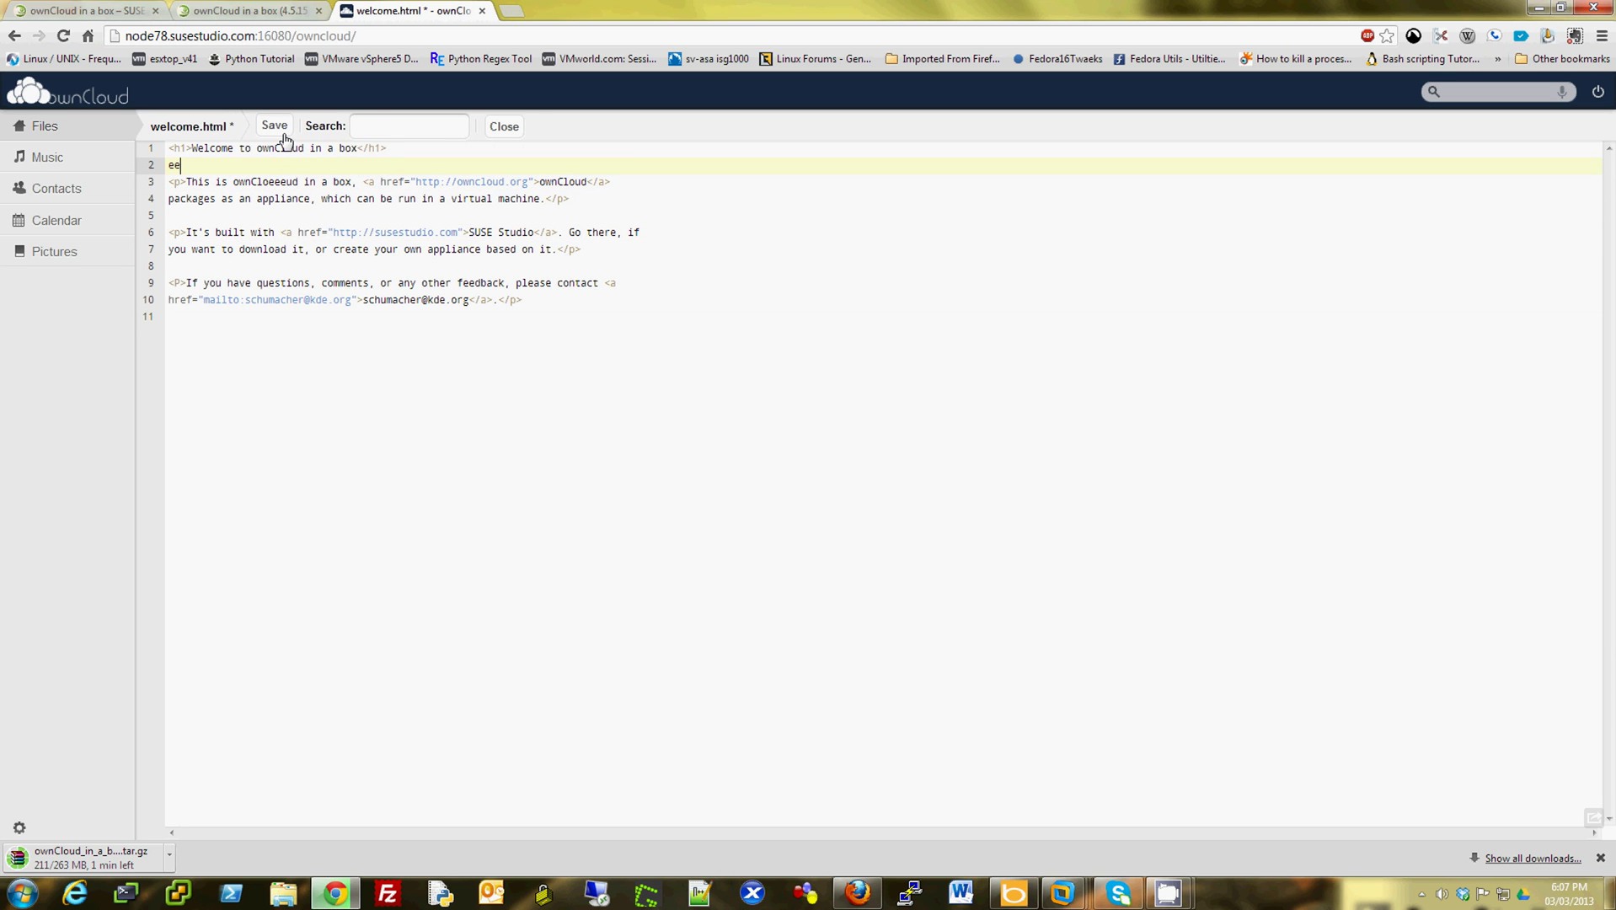
left_click(277, 127)
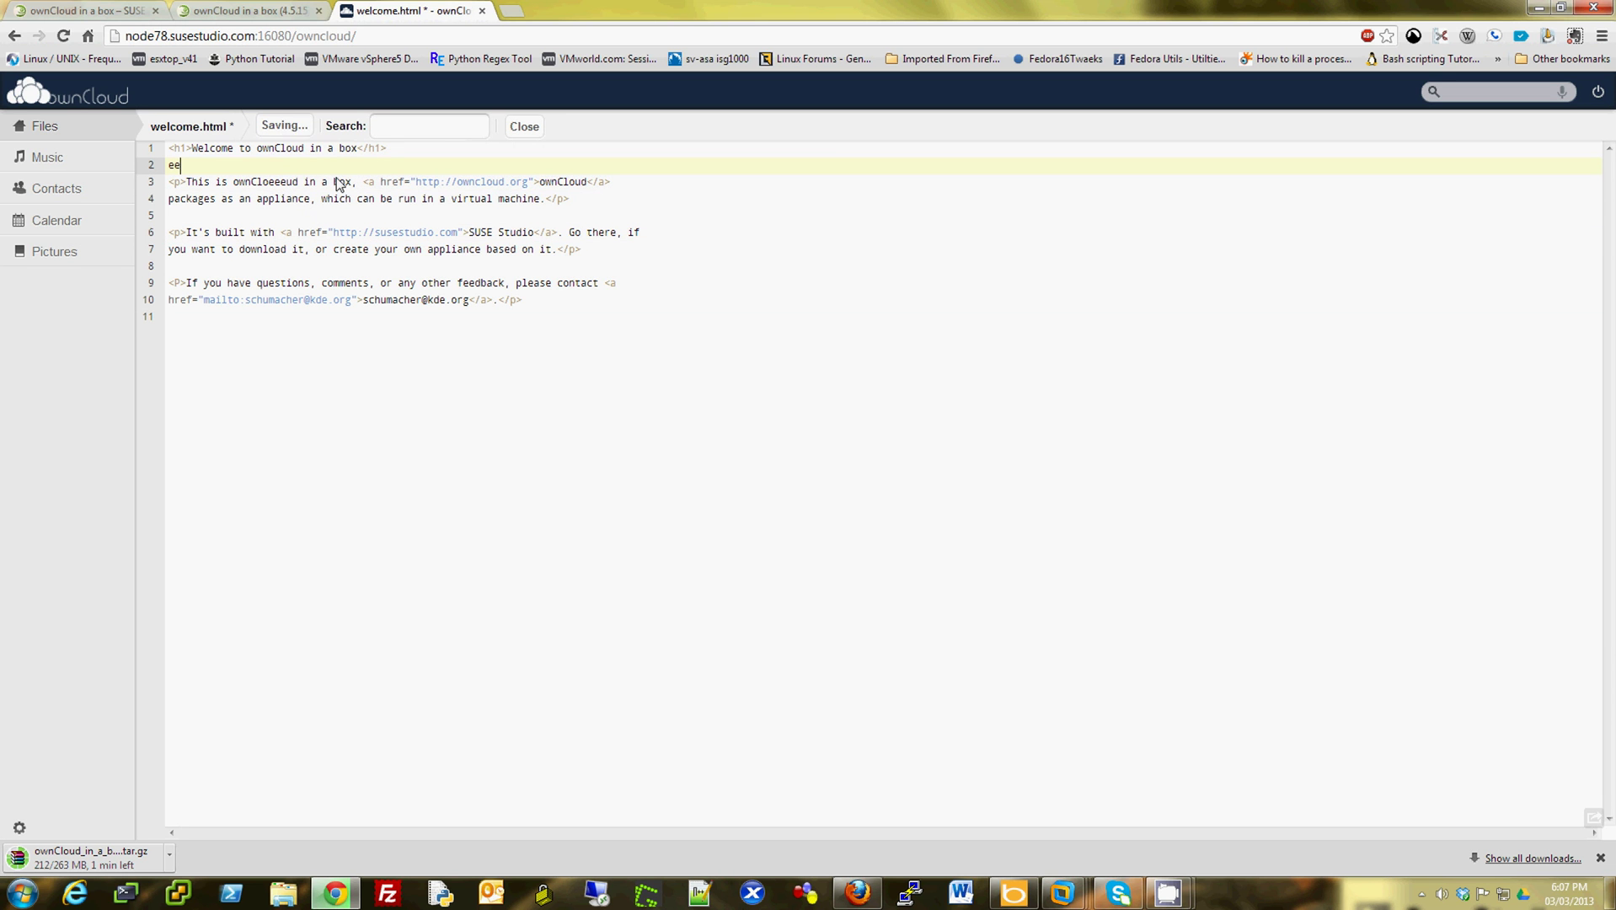
- Back in Files, start and cancel an upload, allow the location request, then view Pictures
left_click(63, 157)
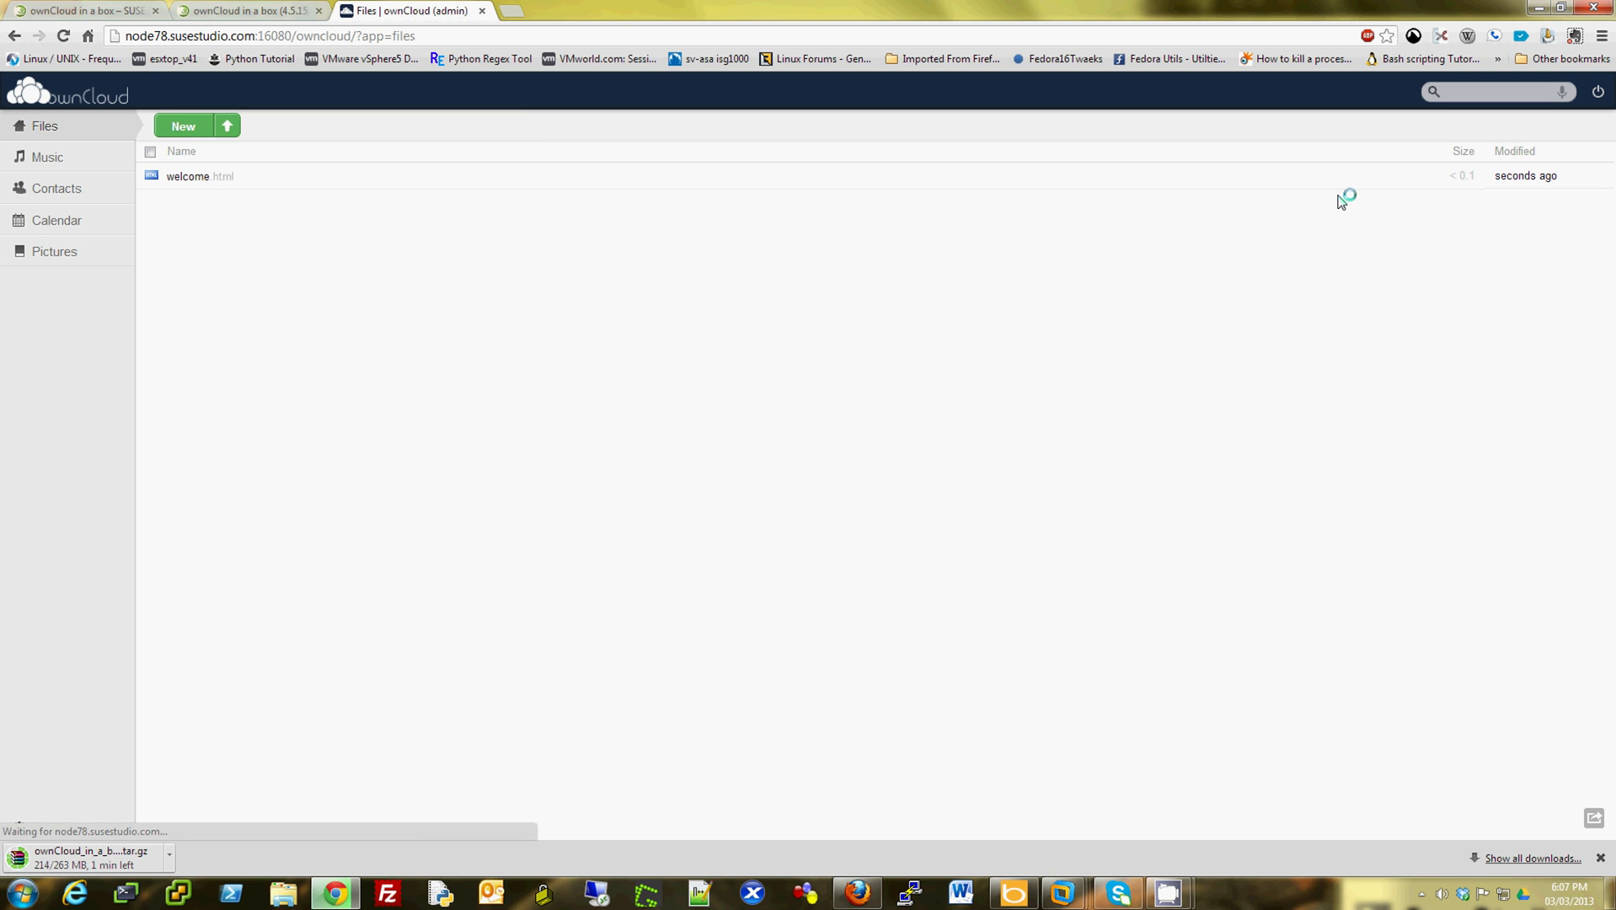
left_click(227, 126)
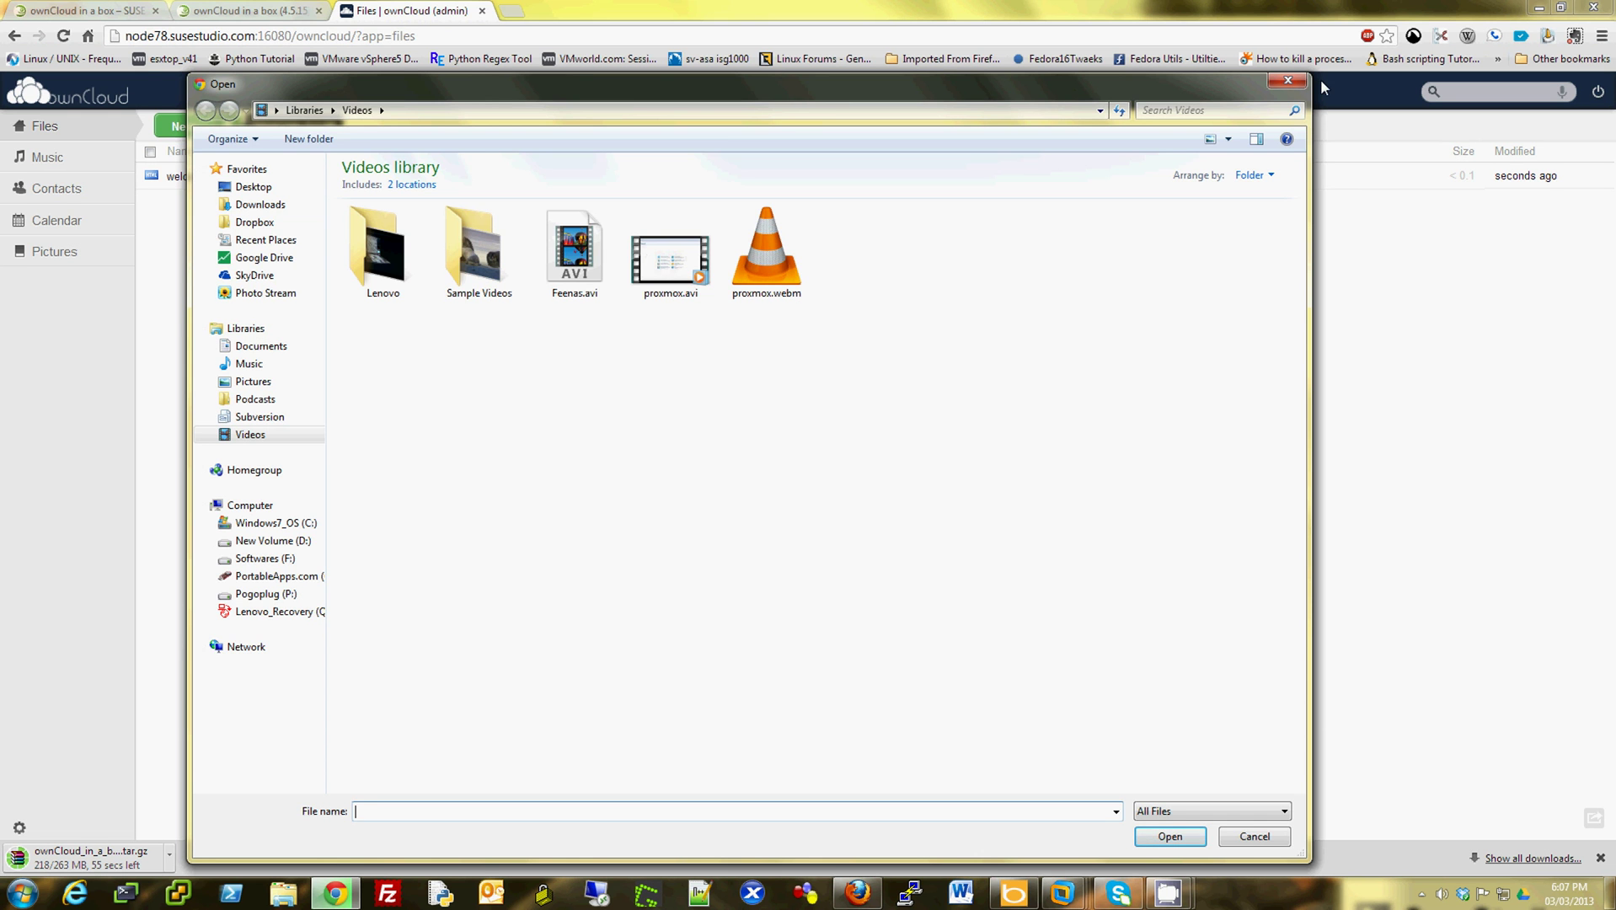
left_click(1288, 80)
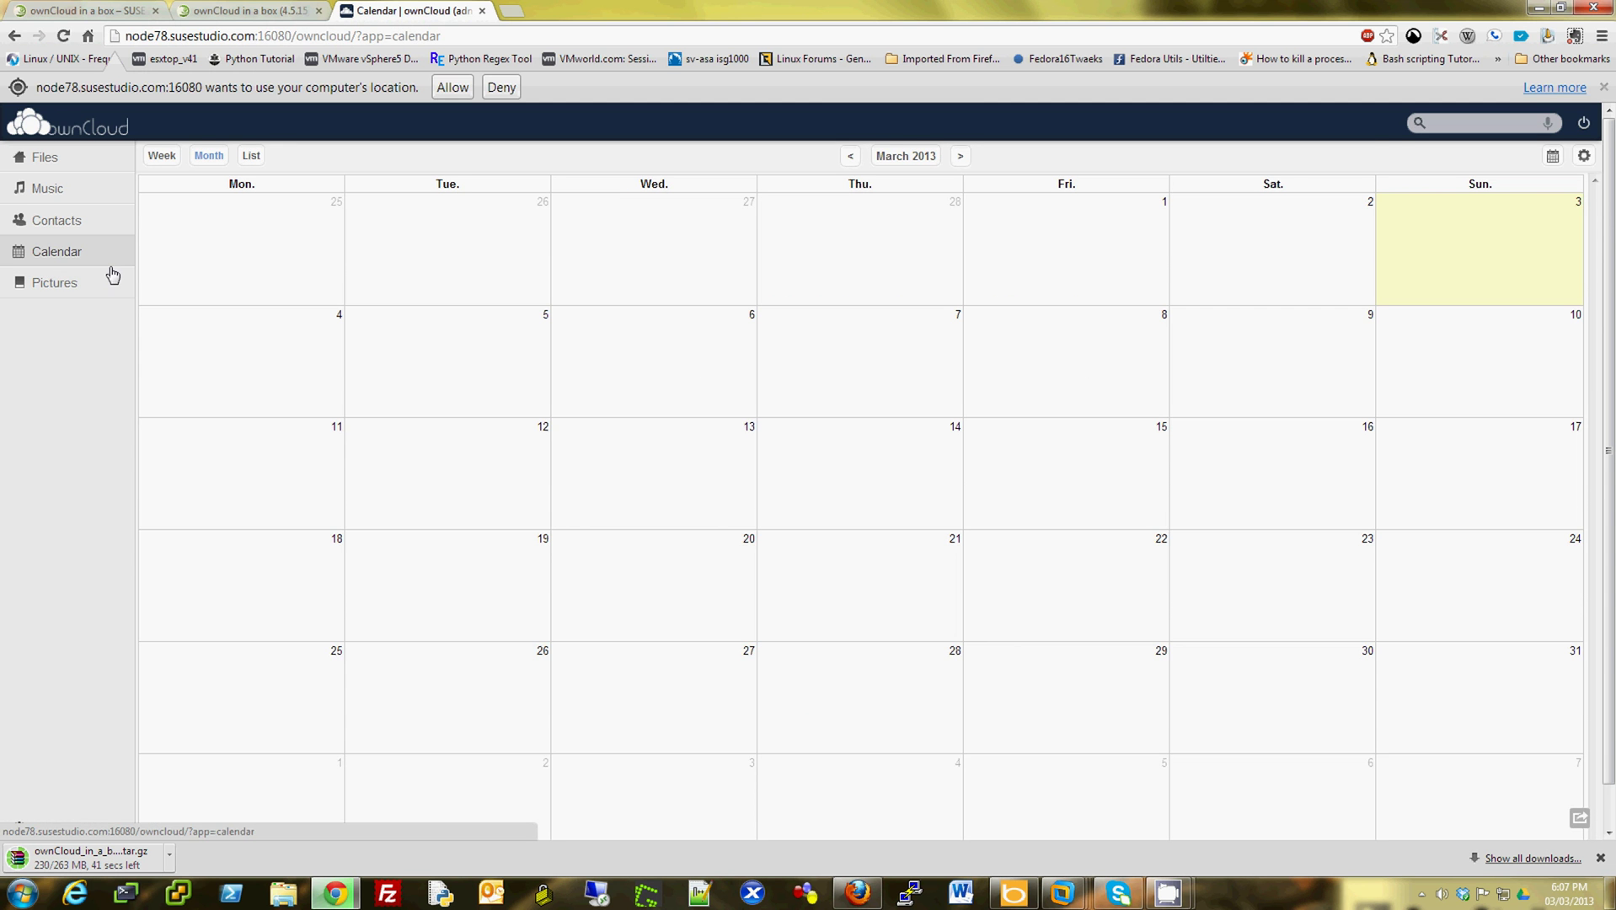
left_click(453, 87)
left_click(49, 253)
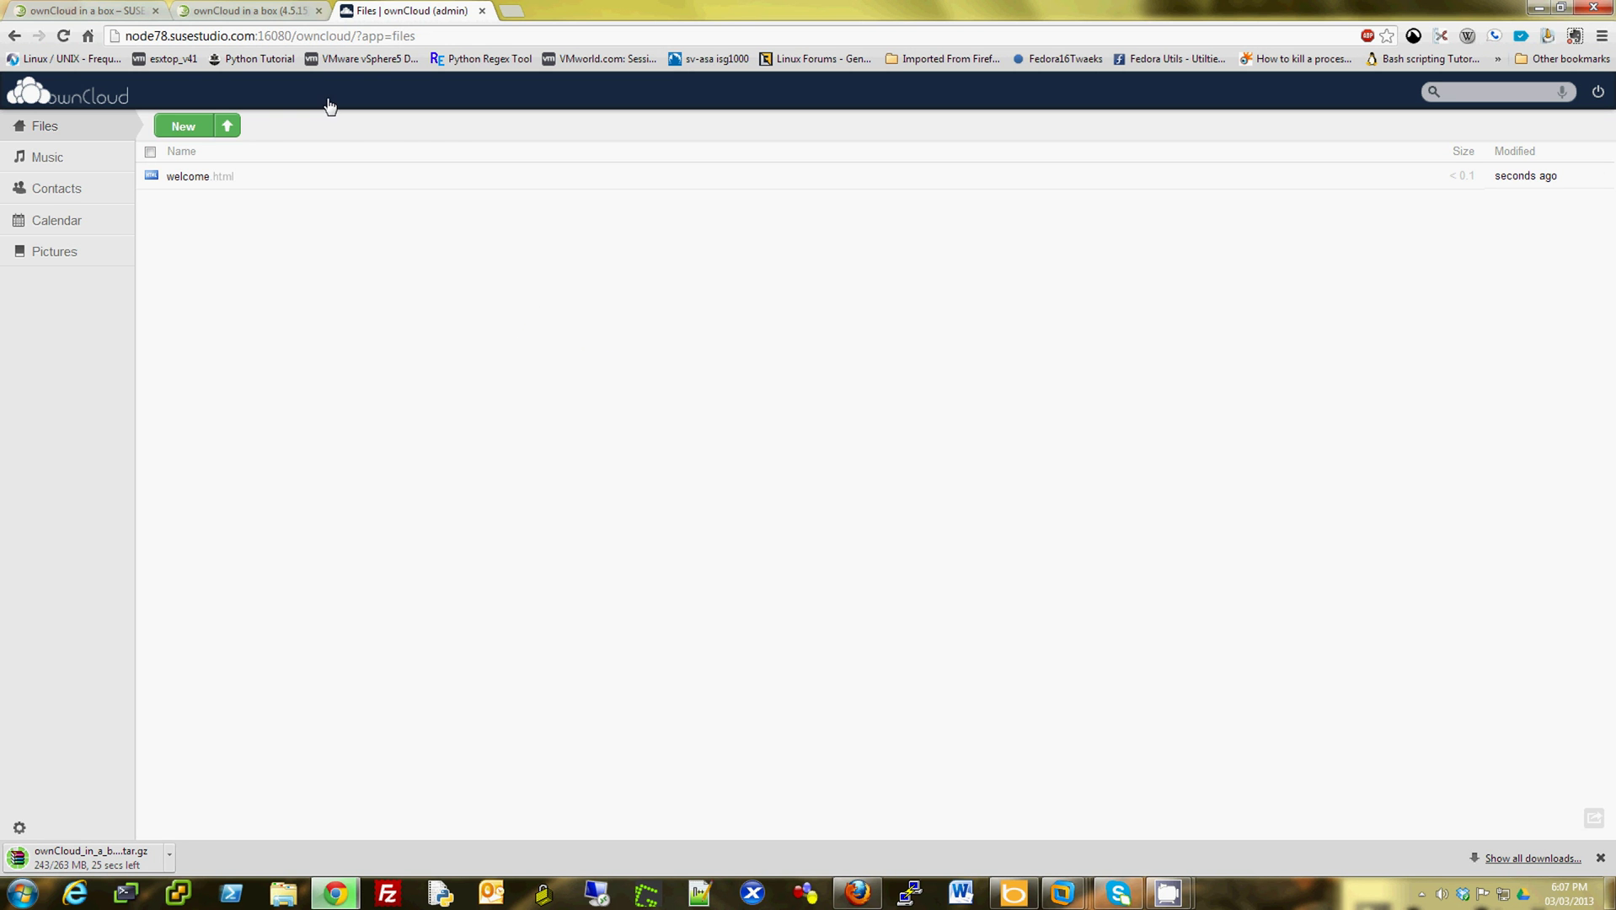
- Check the testdrive console, then return to the ownCloud in a box download page
left_click(253, 10)
scroll(749, 299, "up", 10)
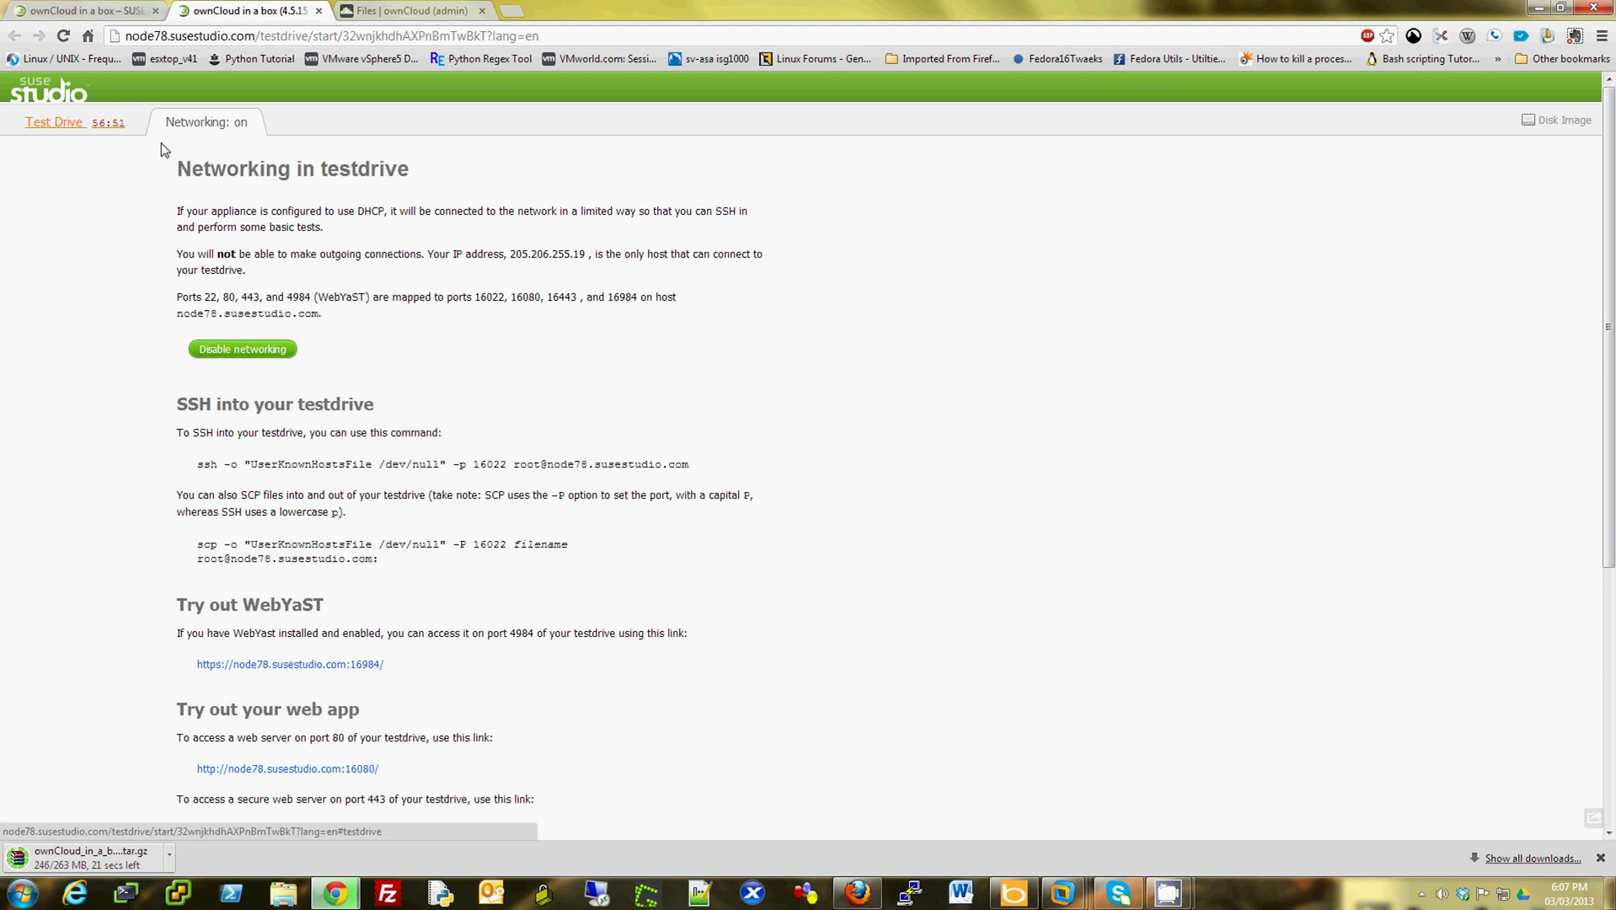
left_click(54, 122)
key("ctrl+shift+Tab")
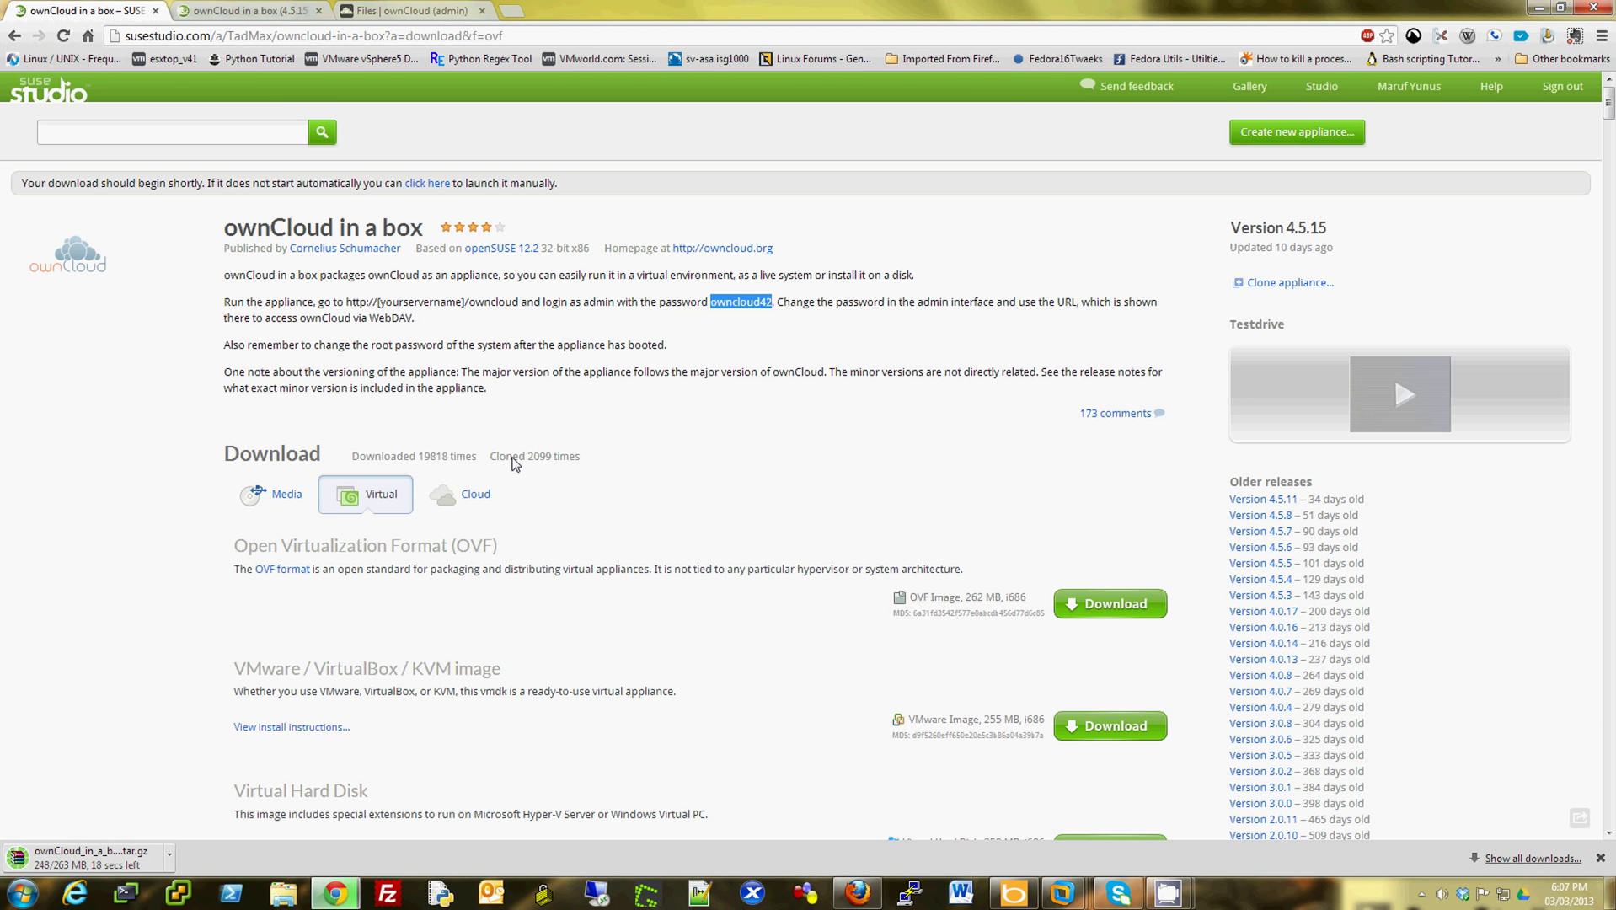
scroll(674, 493, "down", 1)
scroll(674, 493, "up", 1)
mouse_move(1168, 893)
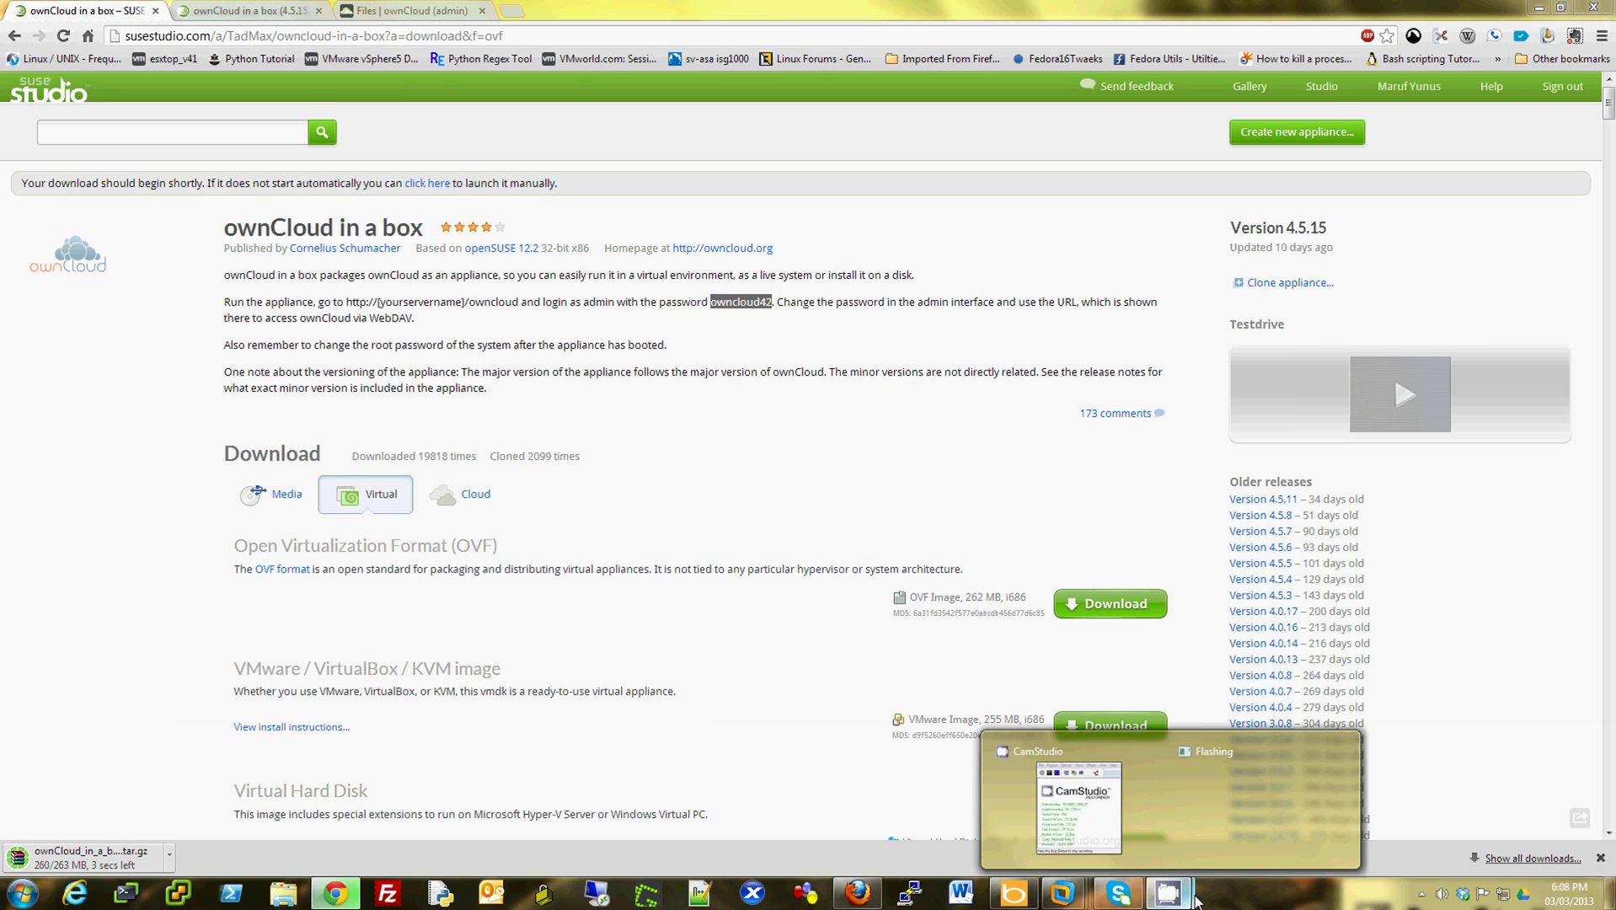